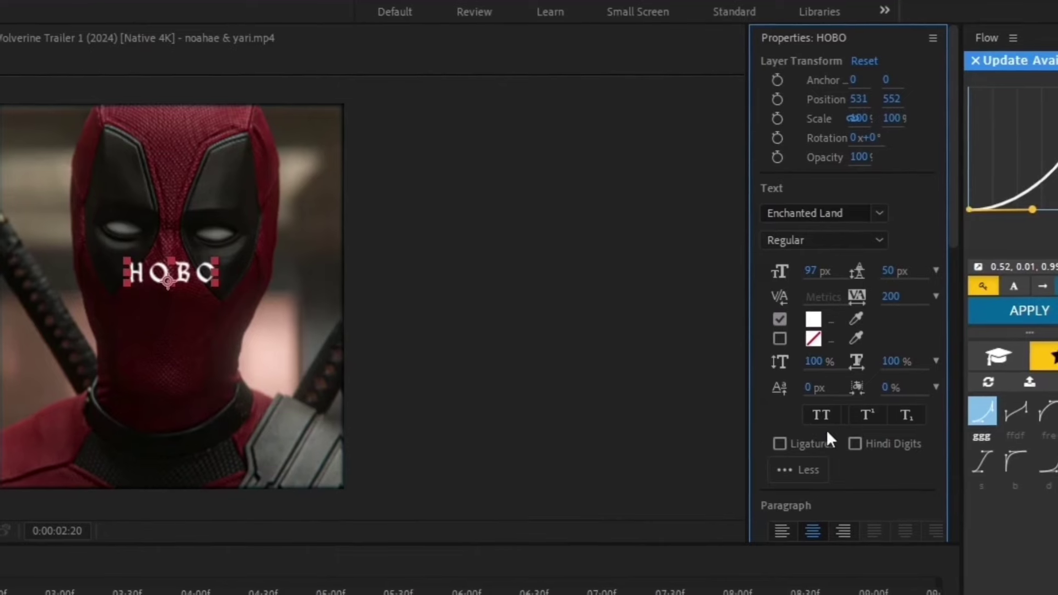
# Step: Center the HOBO text layer horizontally in the composition with the Align options
pyautogui.scroll(-3, 817, 310)
pyautogui.scroll(-5, 814, 309)
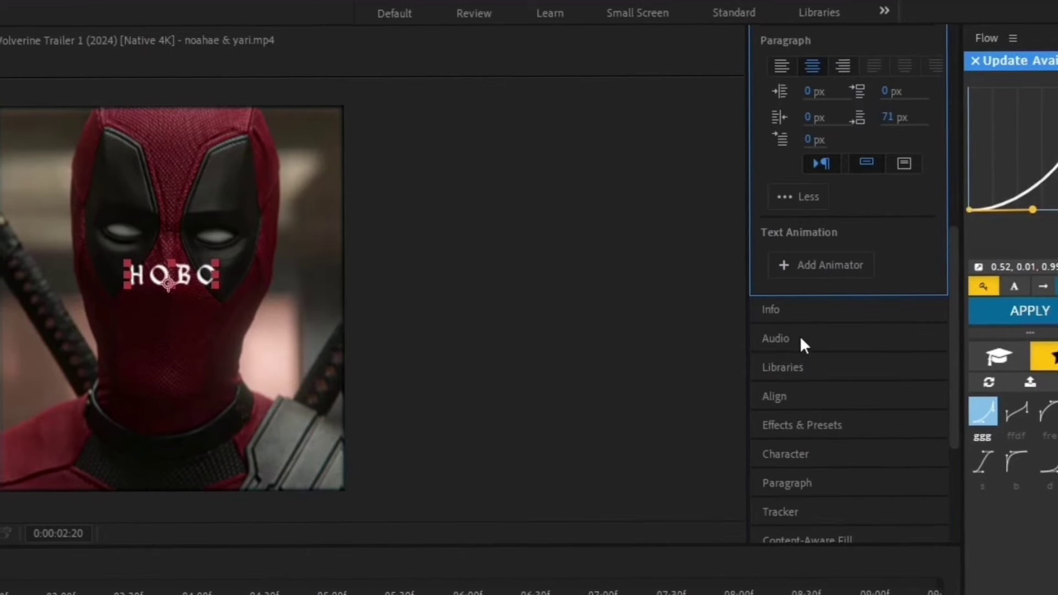
pyautogui.click(793, 397)
pyautogui.click(807, 194)
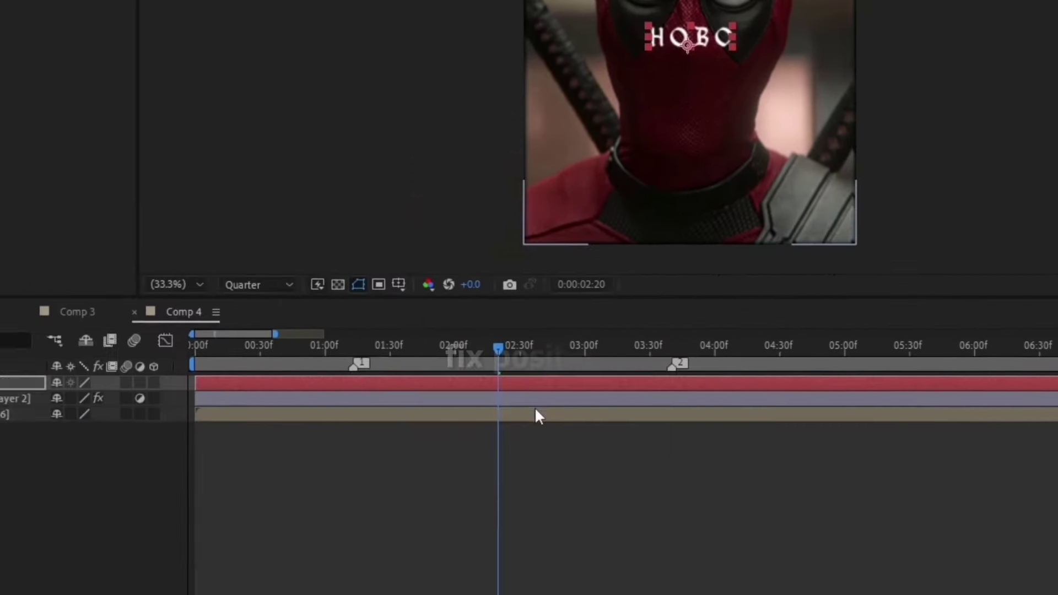
# Step: Set the HOBO text layer's vertical position to 960 and its scale to 85%
pyautogui.press('p')
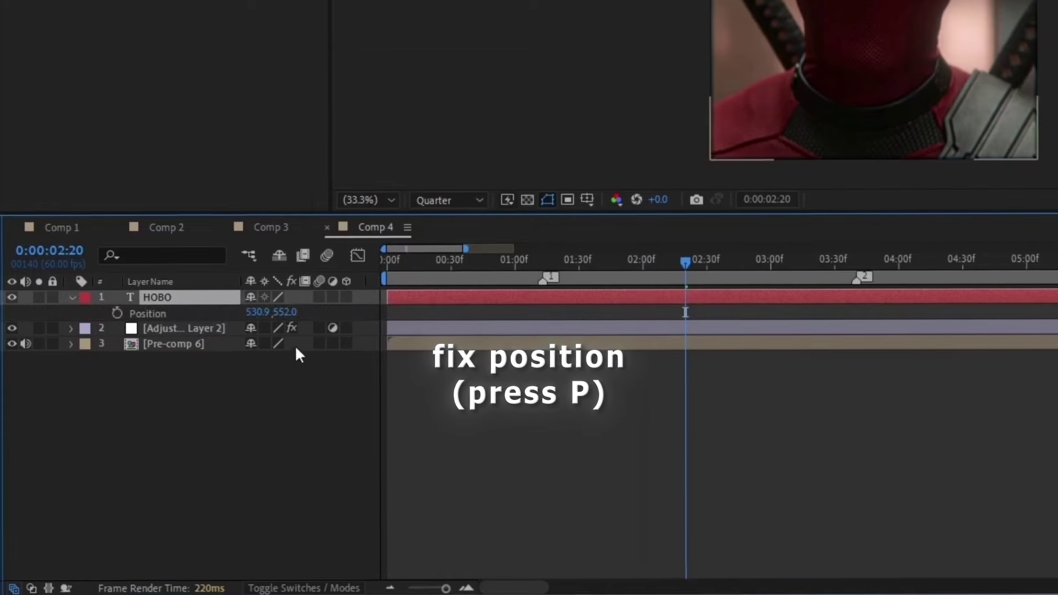
pyautogui.click(284, 311)
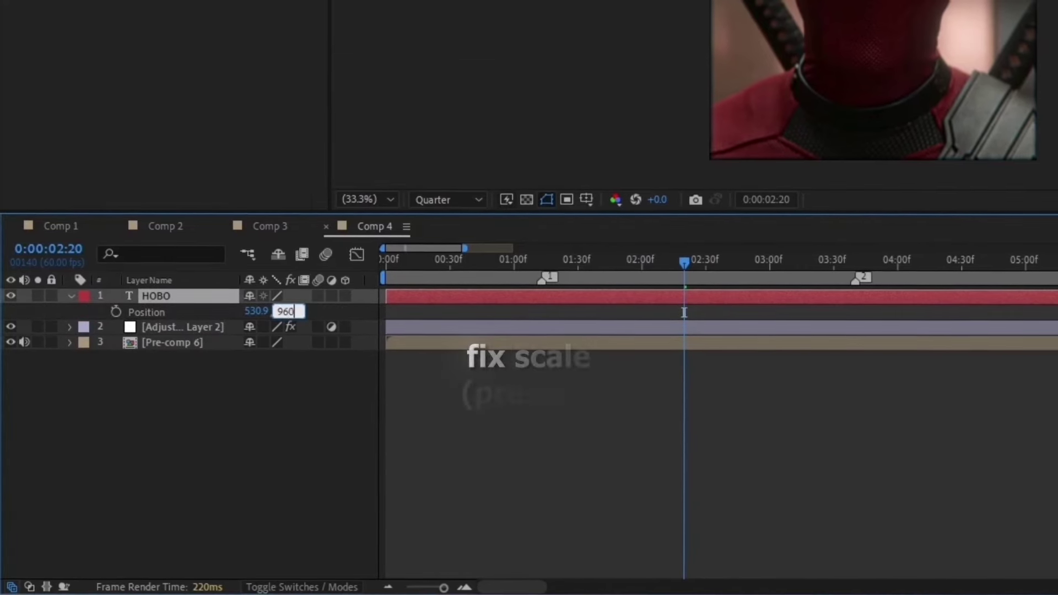
pyautogui.press('Return')
pyautogui.press('s')
pyautogui.click(271, 313)
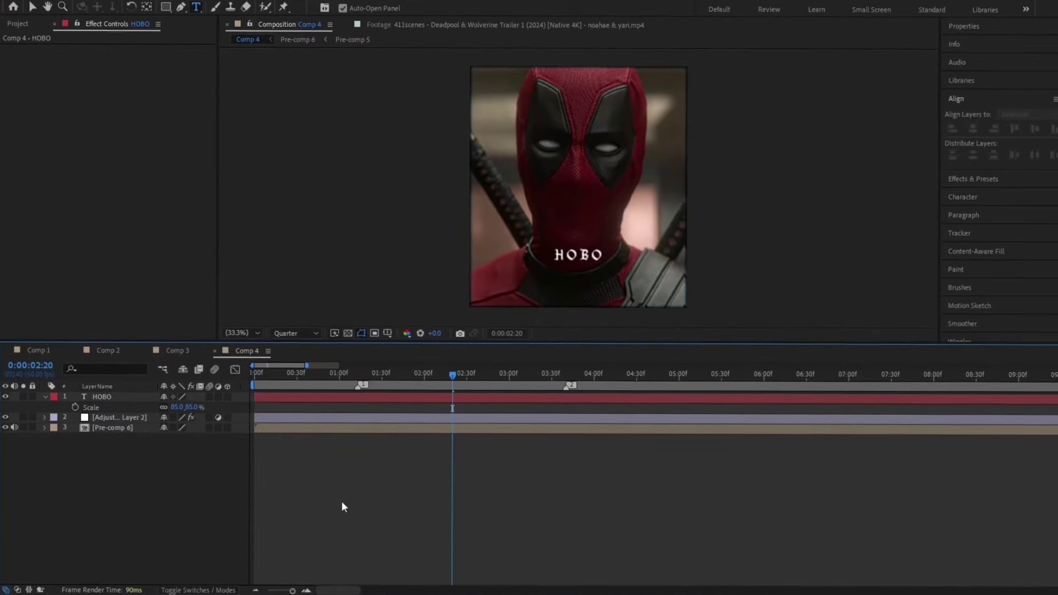
# Step: Split the HOBO text layer at marker 1 (0:00:01:13) and delete the part before it
pyautogui.moveTo(389, 376); pyautogui.dragTo(358, 392)
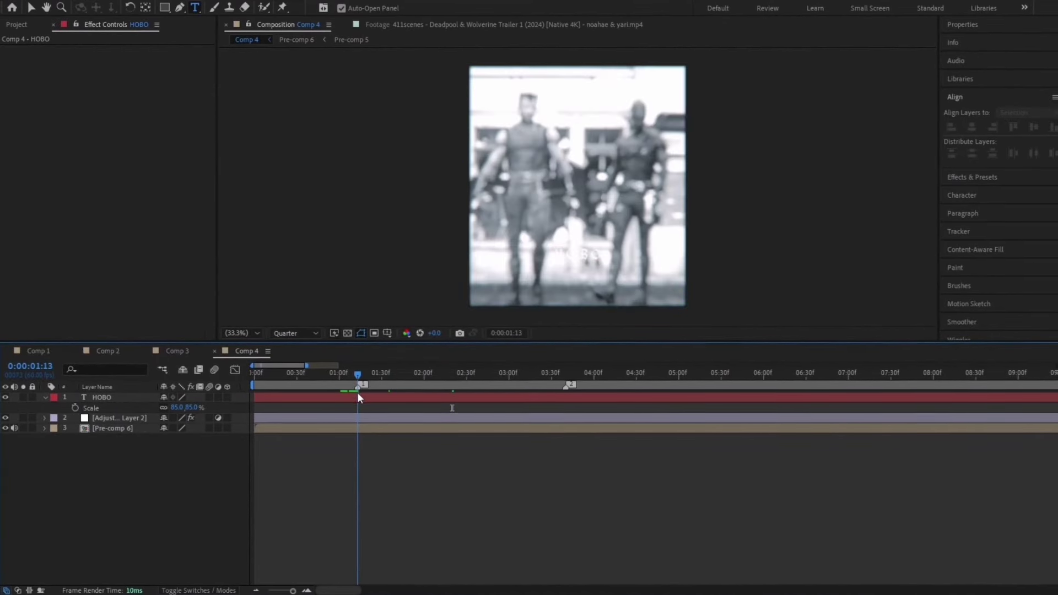
pyautogui.click(359, 397)
pyautogui.hotkey('ctrl', 'shift', 'd')
pyautogui.click(356, 408)
pyautogui.press('Delete')
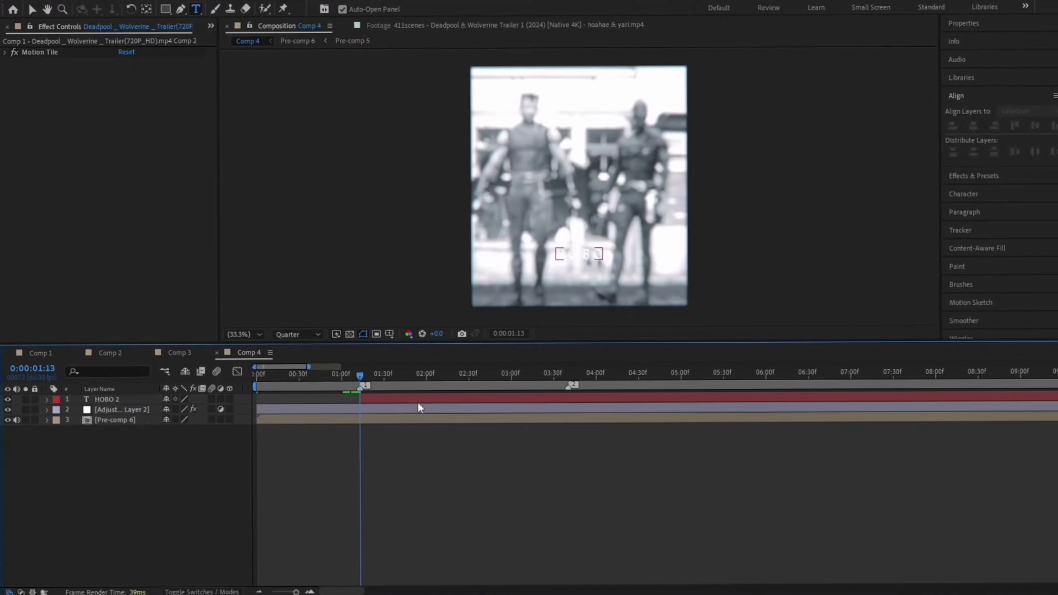
# Step: Split the HOBO 2 text layer at marker 2 (0:00:03:40) and delete the part after it
pyautogui.click(567, 376)
pyautogui.click(574, 398)
pyautogui.hotkey('ctrl', 'shift', 'd')
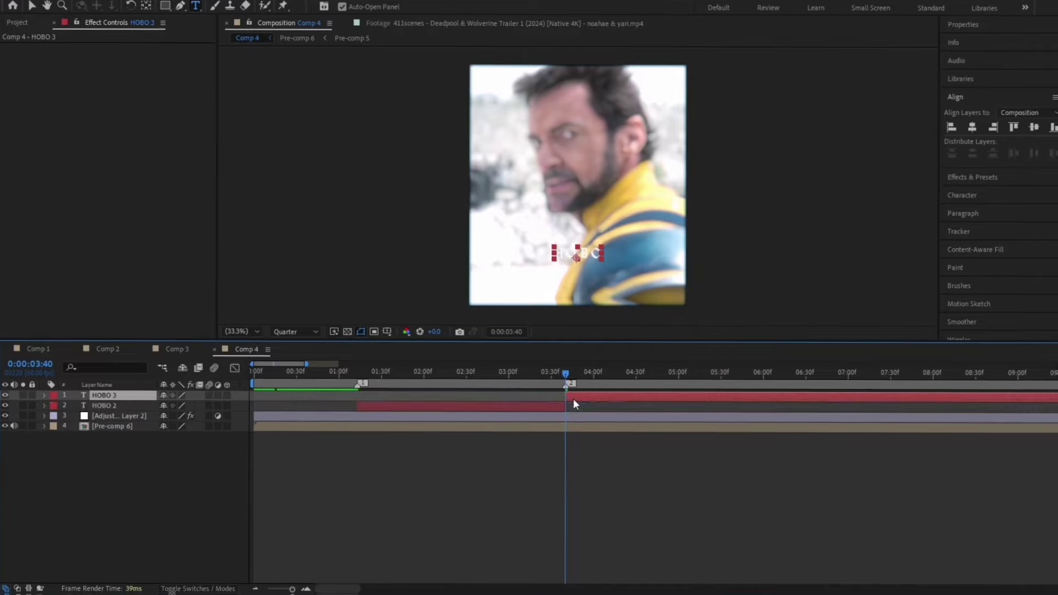
pyautogui.press('Delete')
# Step: Preview the frame at 0:00:02:09 and apply the Bevel Alpha effect to the HOBO 2 text layer
pyautogui.click(504, 376)
pyautogui.moveTo(505, 380); pyautogui.dragTo(437, 378)
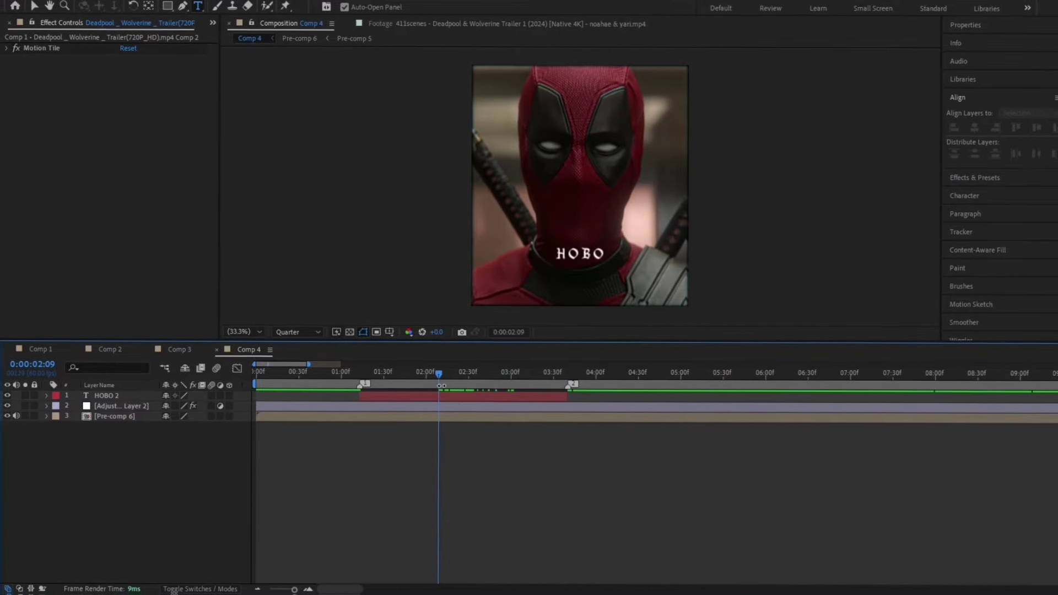
pyautogui.click(451, 397)
pyautogui.click(964, 179)
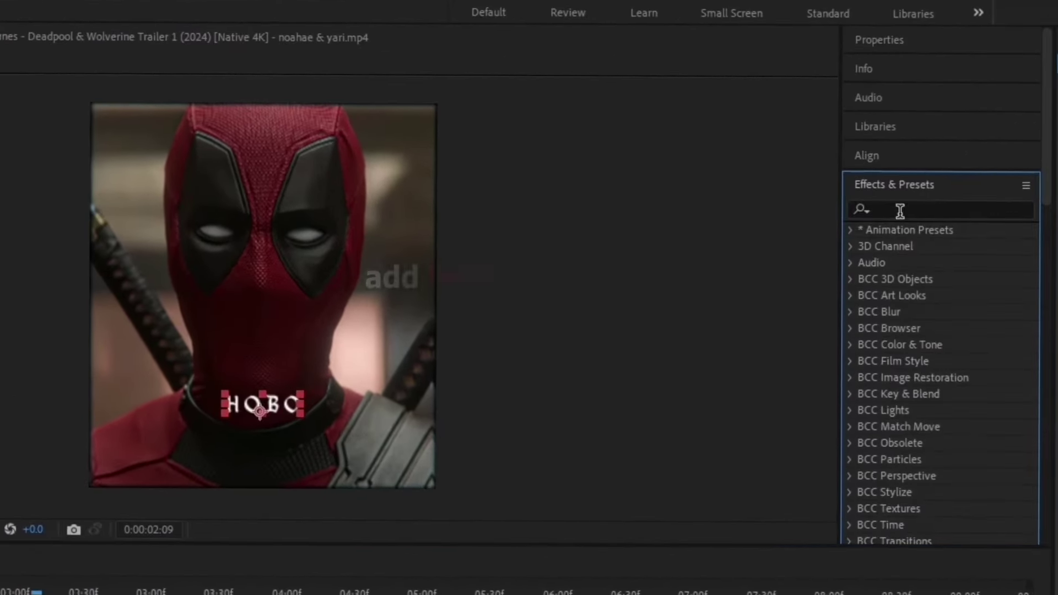
pyautogui.click(900, 210)
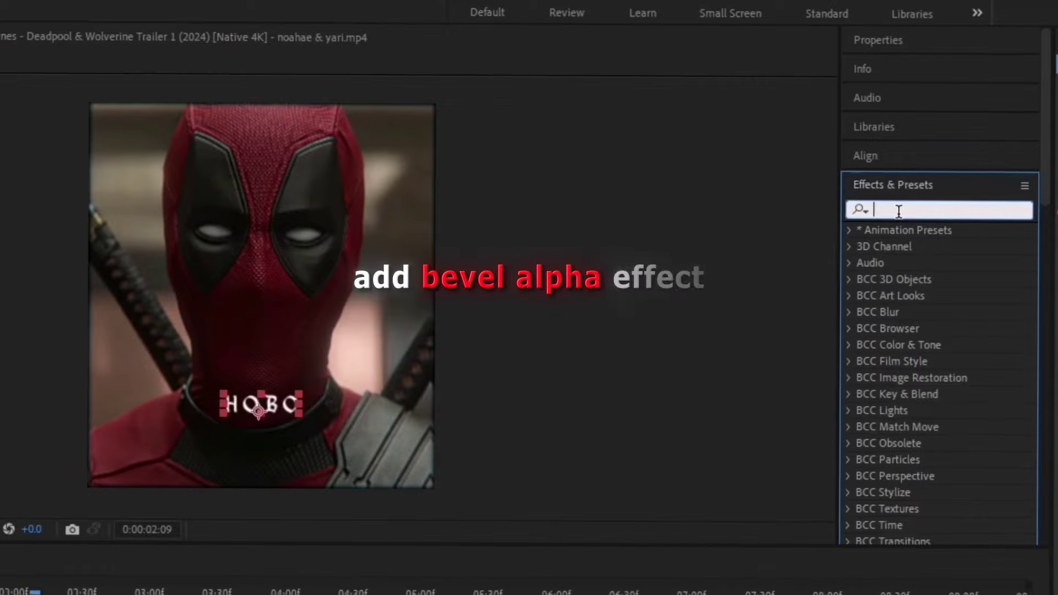
pyautogui.write('bevel')
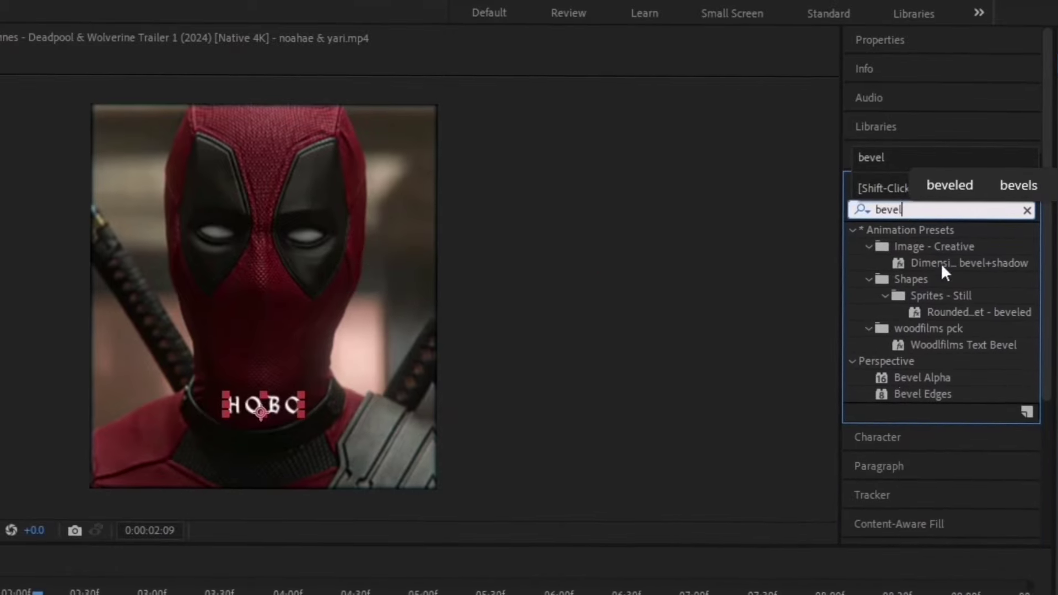
pyautogui.moveTo(919, 378); pyautogui.dragTo(420, 414)
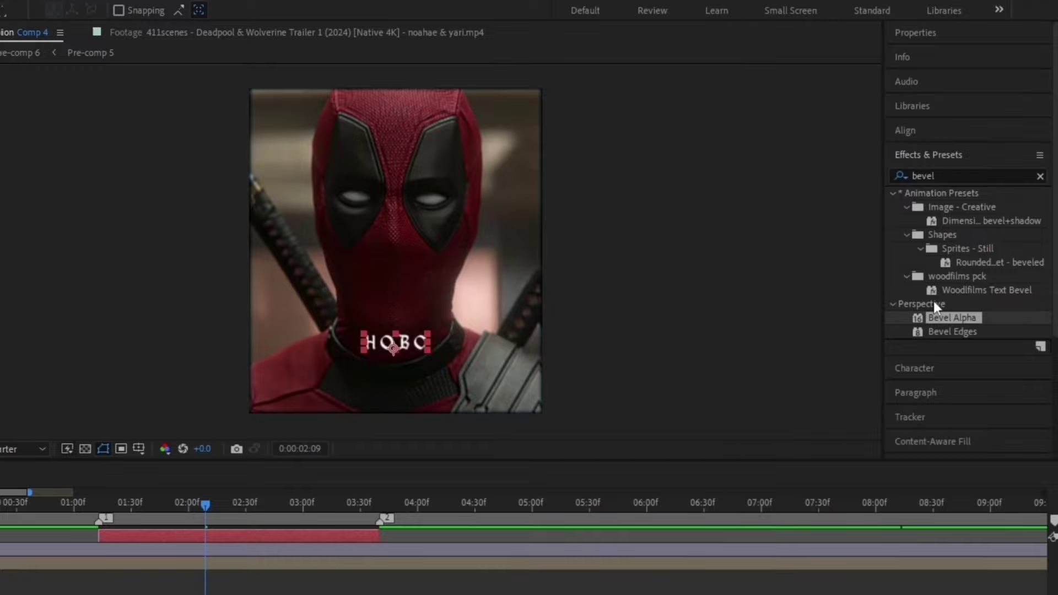
# Step: Find the Deep Glow effect and apply it to the HOBO 2 text layer
pyautogui.click(978, 130)
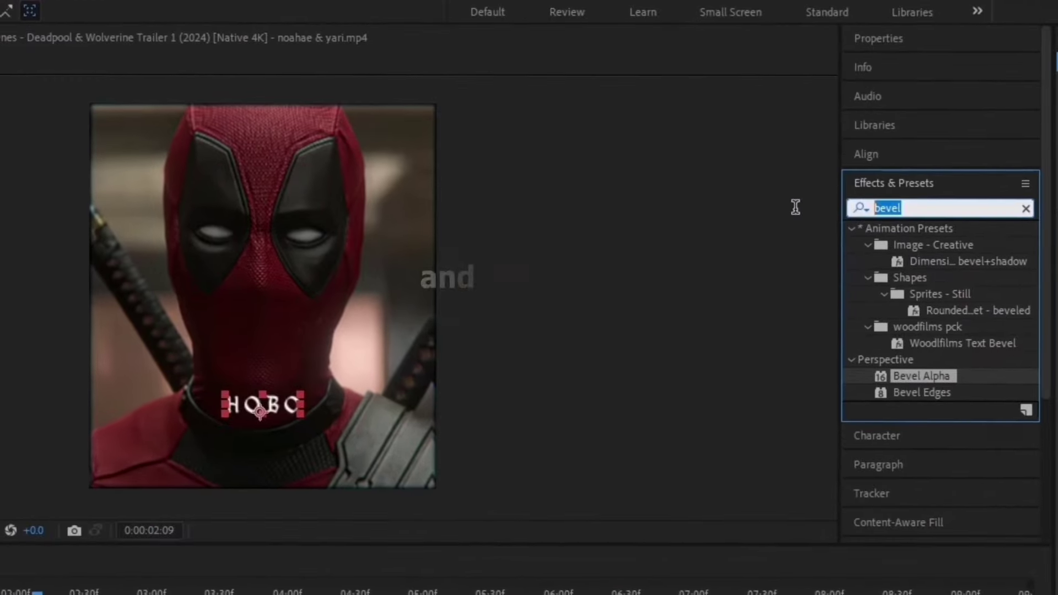
pyautogui.write('deep g')
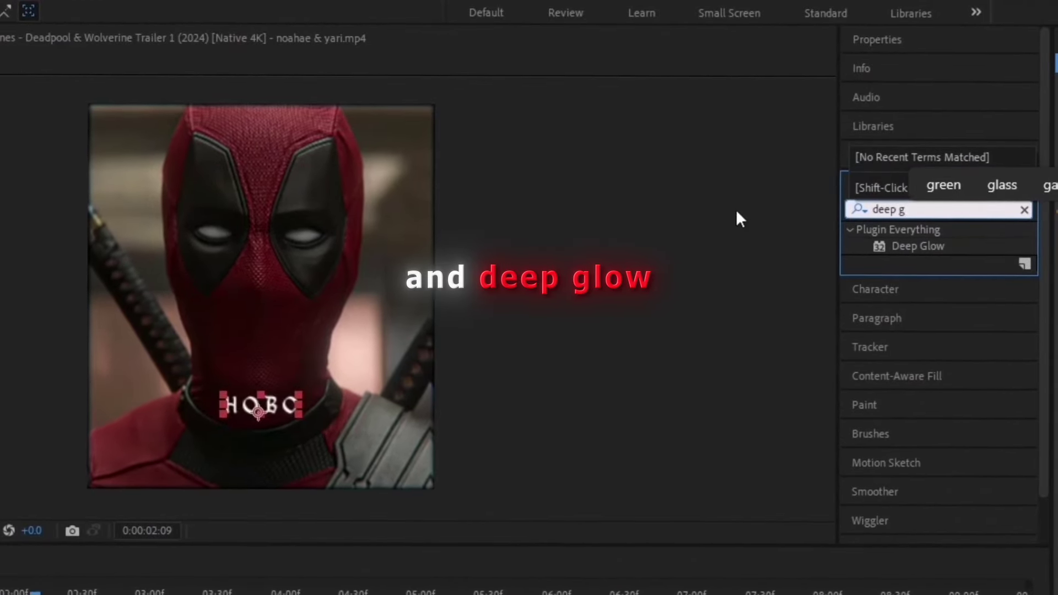
pyautogui.moveTo(881, 247); pyautogui.dragTo(0, 362)
pyautogui.moveTo(68, 375); pyautogui.dragTo(0, 364)
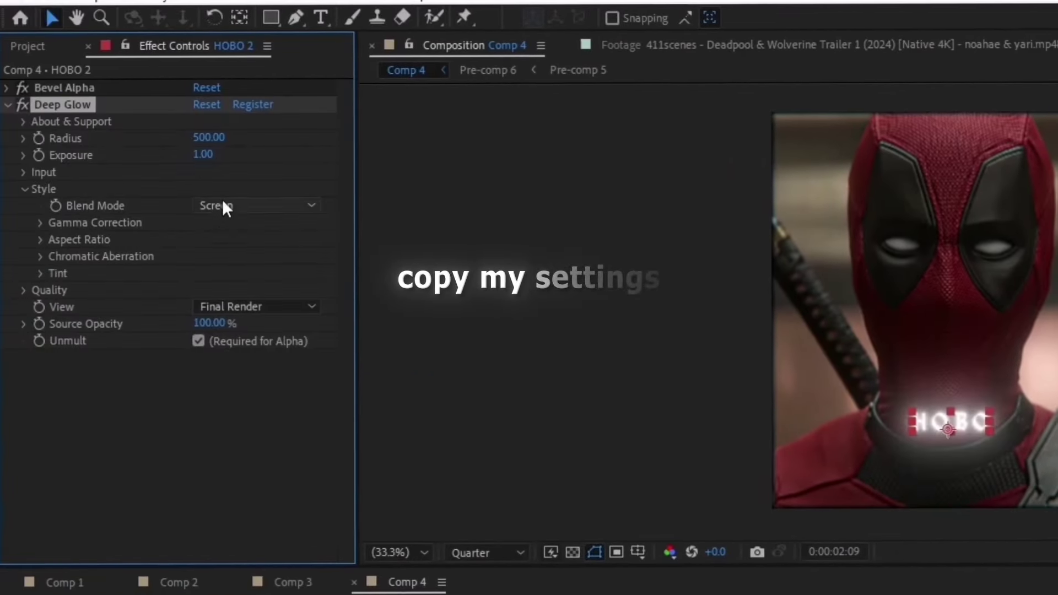
# Step: Set the Deep Glow exposure to 0.2 and collapse the effect's settings
pyautogui.click(197, 155)
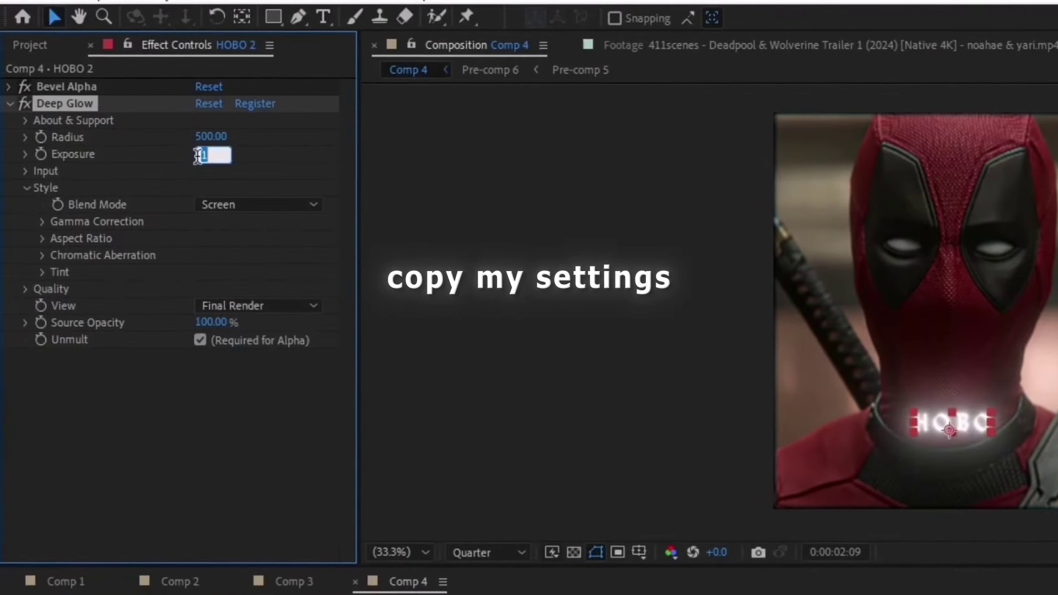
pyautogui.write('0.2')
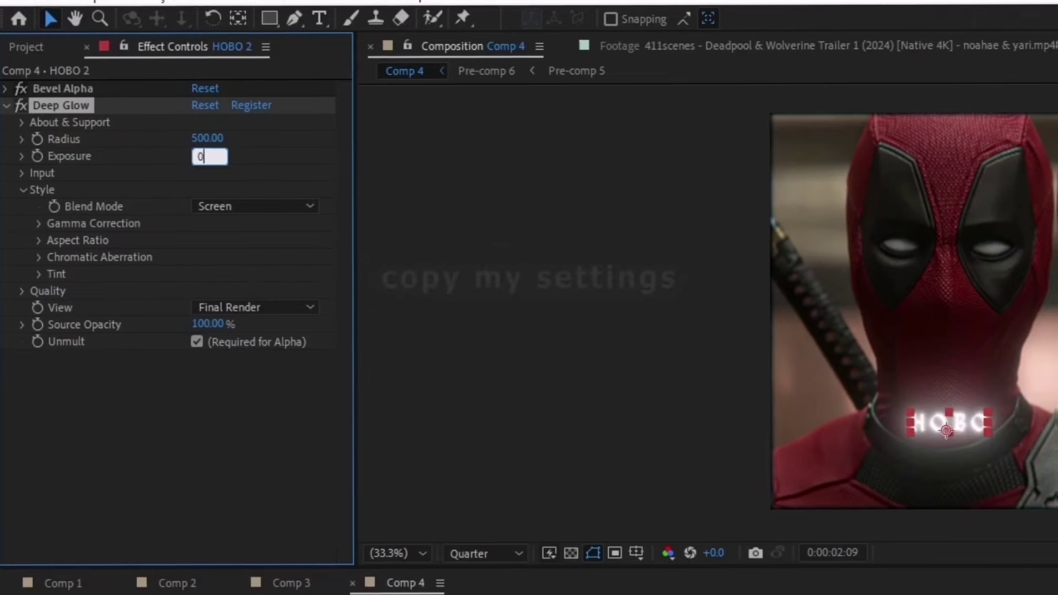
pyautogui.press('Return')
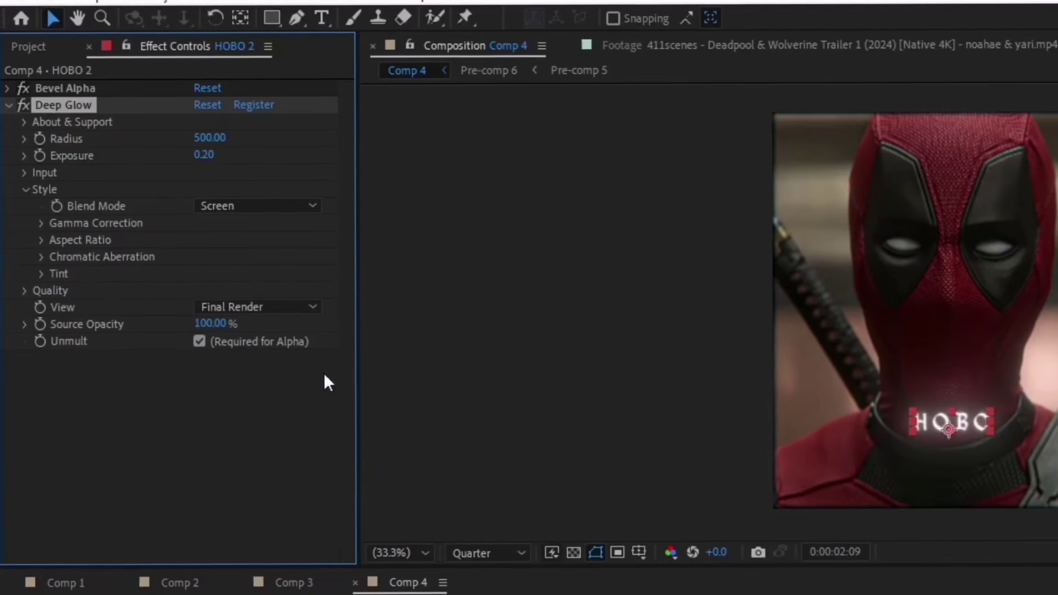
pyautogui.click(8, 105)
# Step: Find the Perspective Drop Shadow effect and apply it to the HOBO 2 text layer
pyautogui.moveTo(916, 211); pyautogui.dragTo(692, 211)
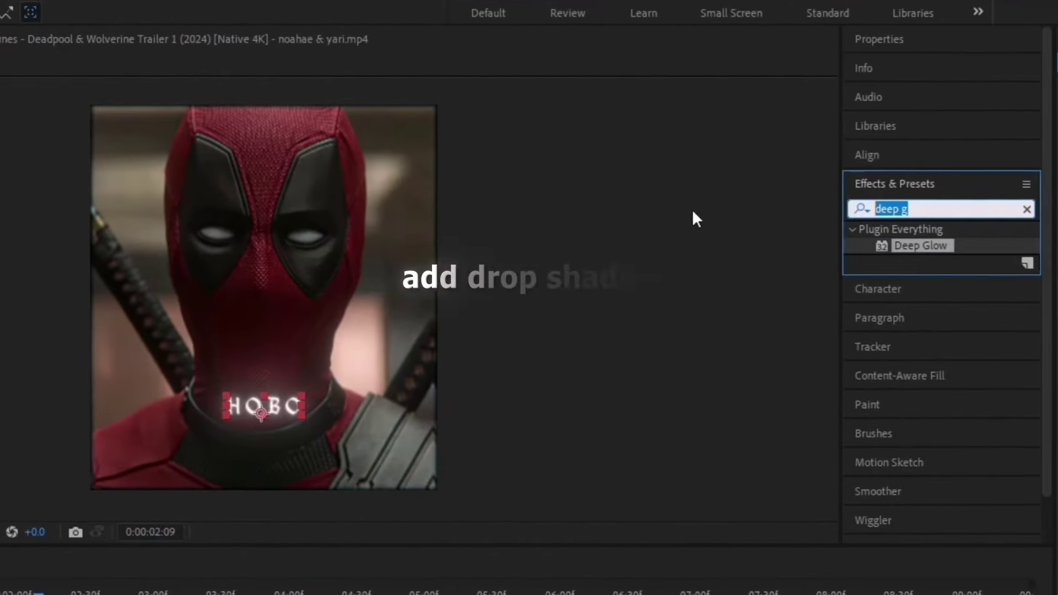
pyautogui.write('dropo')
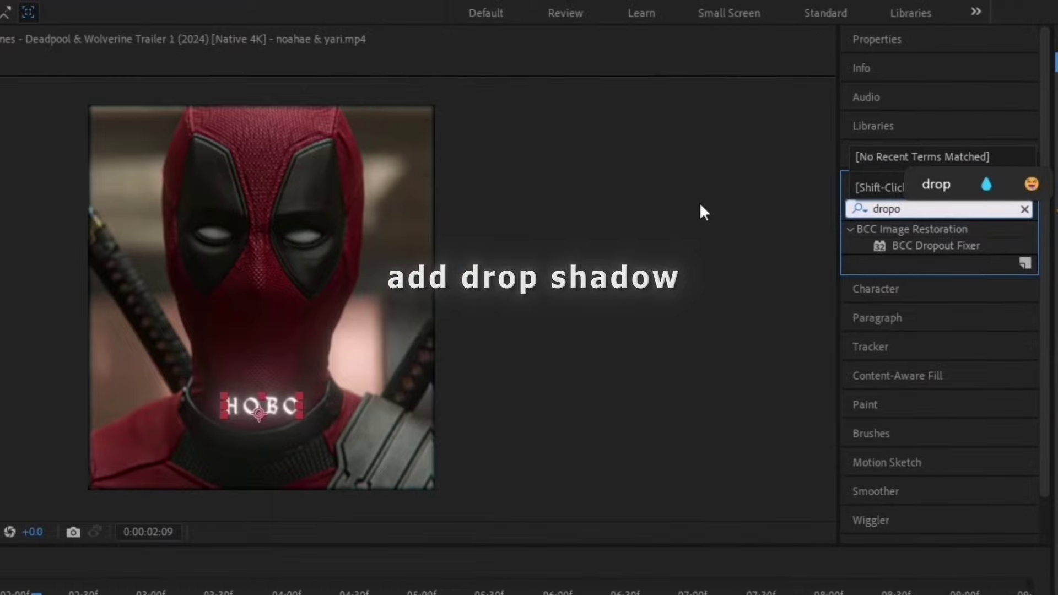
pyautogui.press('BackSpace')
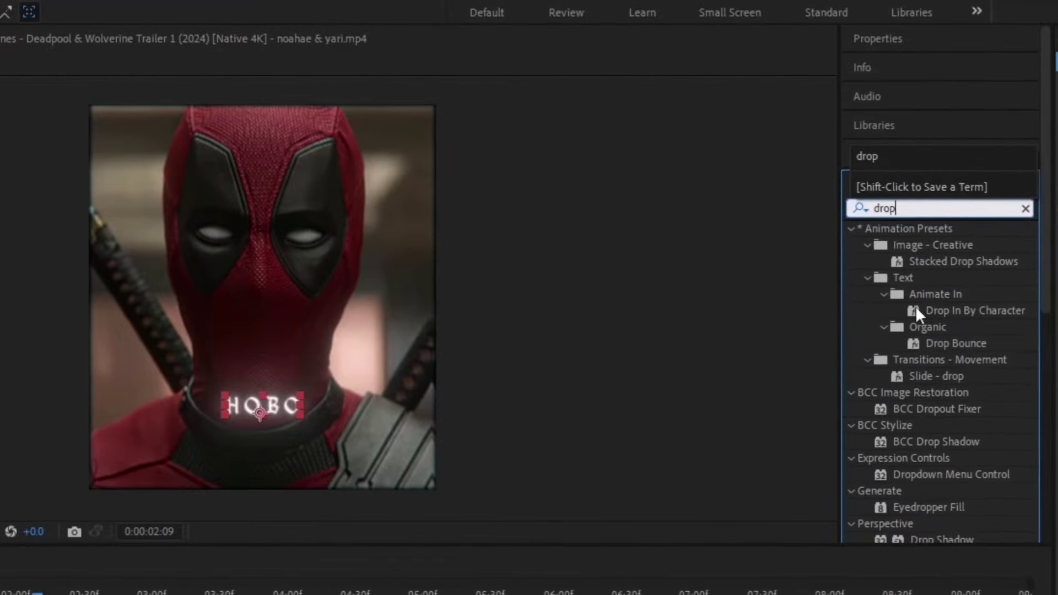
pyautogui.write('s')
pyautogui.doubleClick(939, 327)
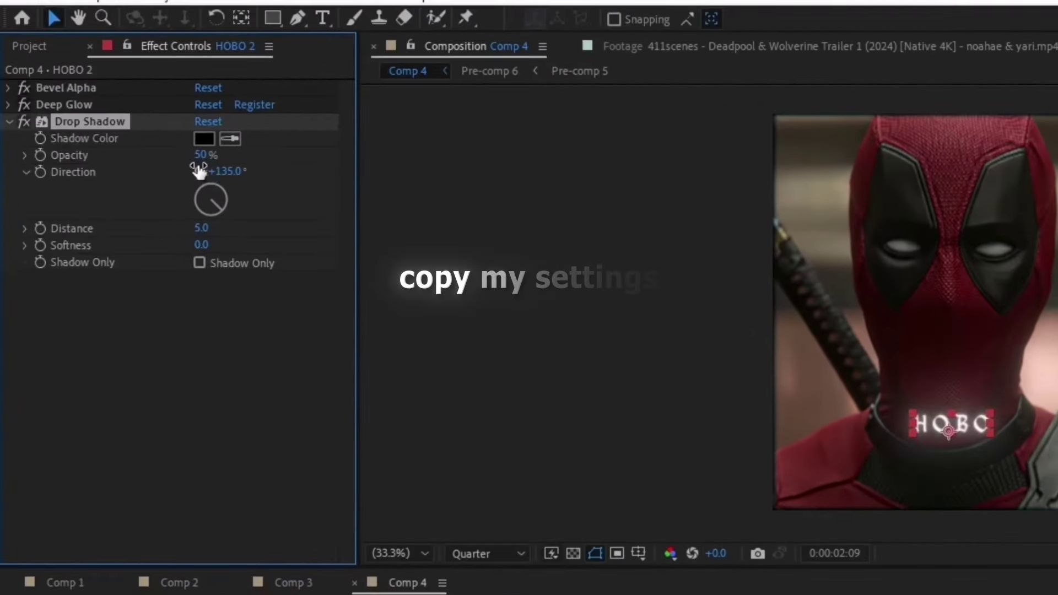
# Step: Set the Drop Shadow opacity to 100%, distance to 8 and softness to 20, and collapse its settings
pyautogui.moveTo(125, 91); pyautogui.dragTo(136, 92)
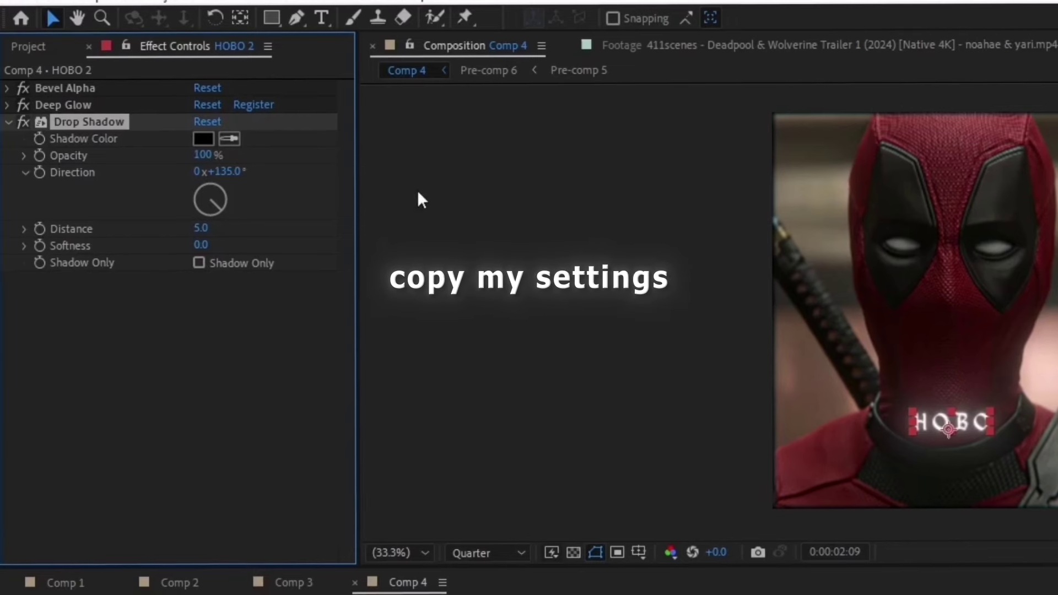
pyautogui.write('8')
pyautogui.press('Return')
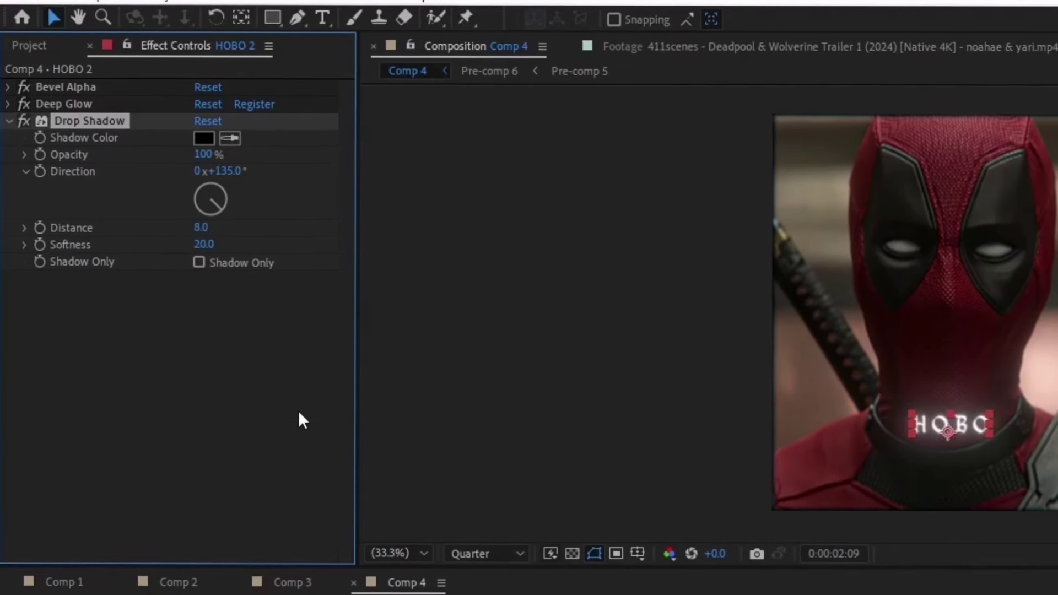
pyautogui.click(9, 121)
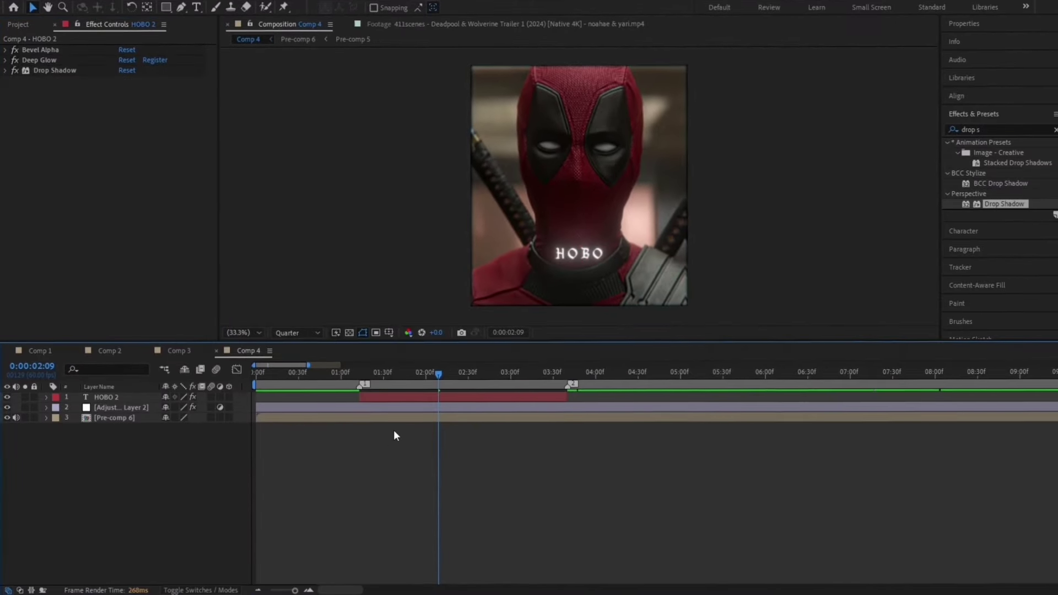
# Step: Move to the HOBO 2 layer's start at 0:00:01:13, add an Opacity text animator and expand its range selector
pyautogui.moveTo(433, 374); pyautogui.dragTo(357, 397)
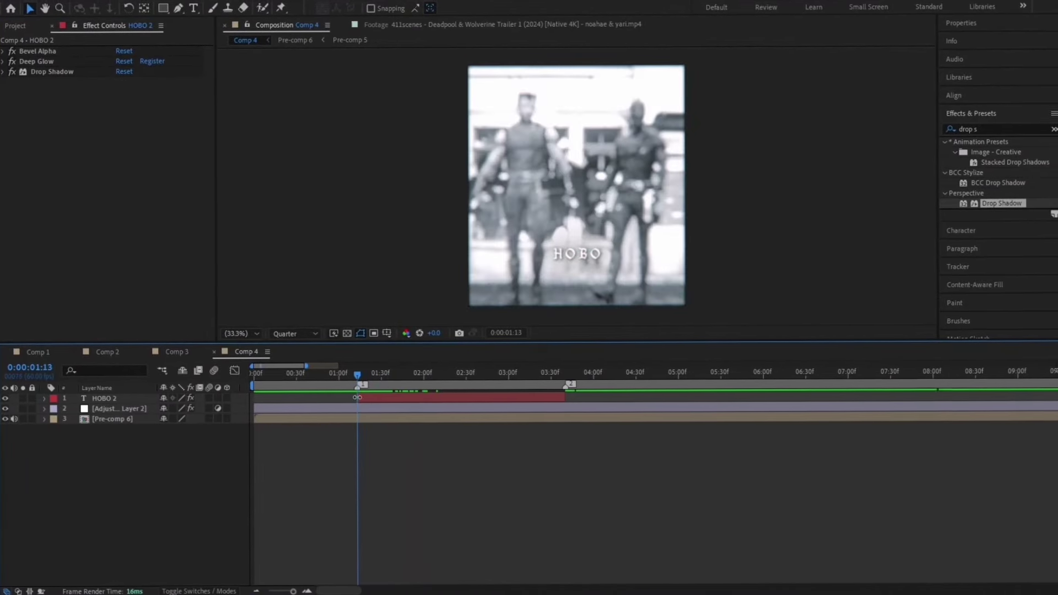
pyautogui.click(367, 395)
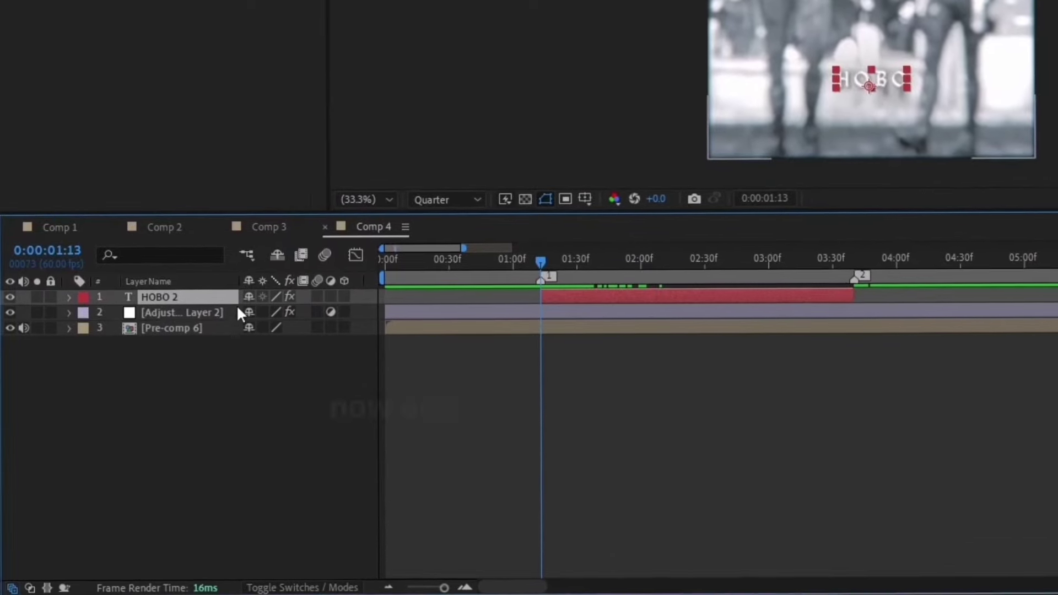
pyautogui.click(69, 296)
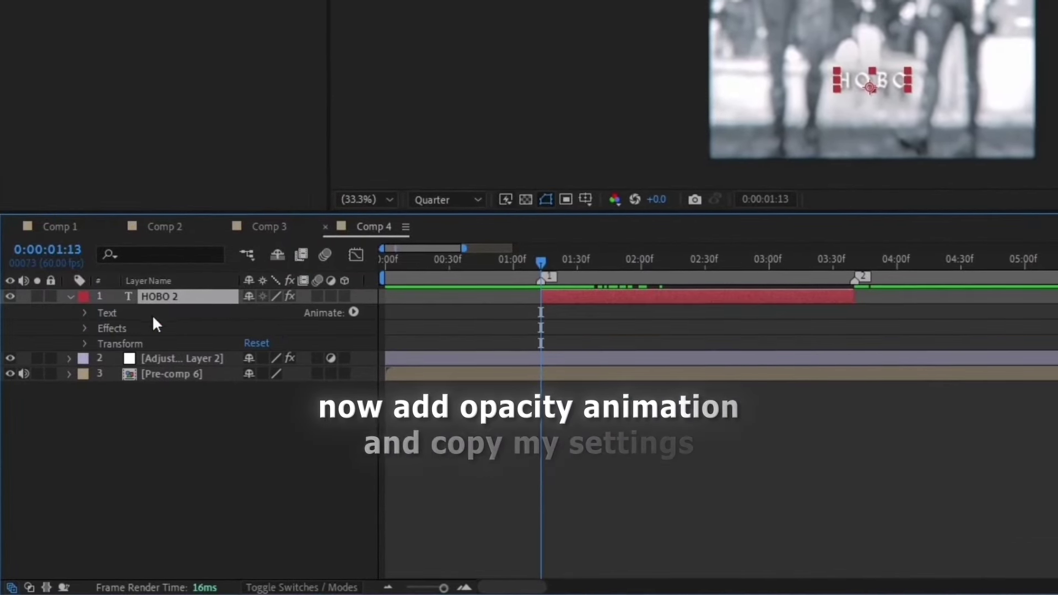
pyautogui.click(354, 311)
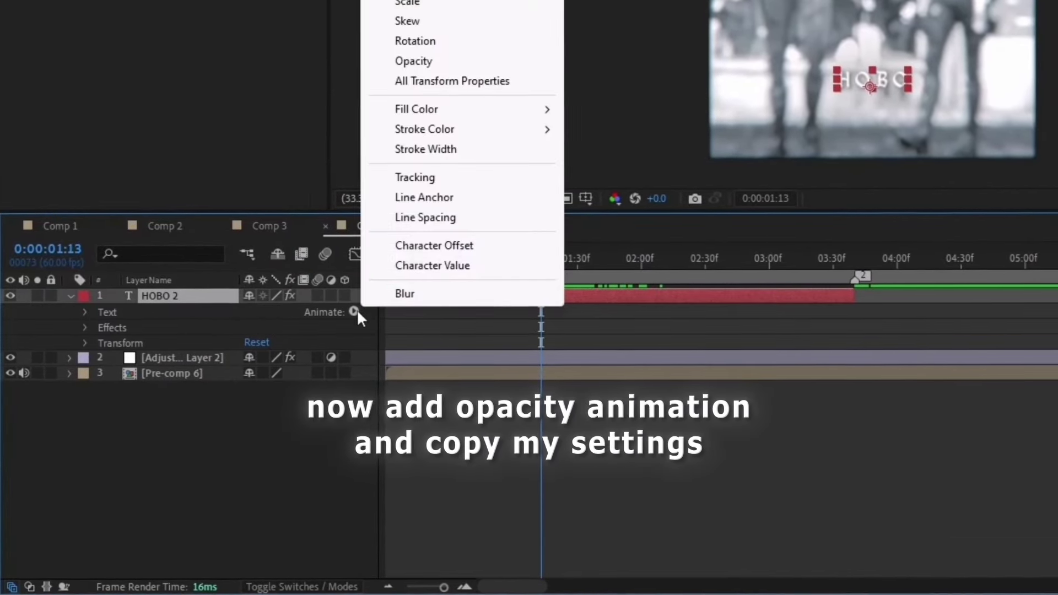
pyautogui.click(405, 62)
pyautogui.click(115, 389)
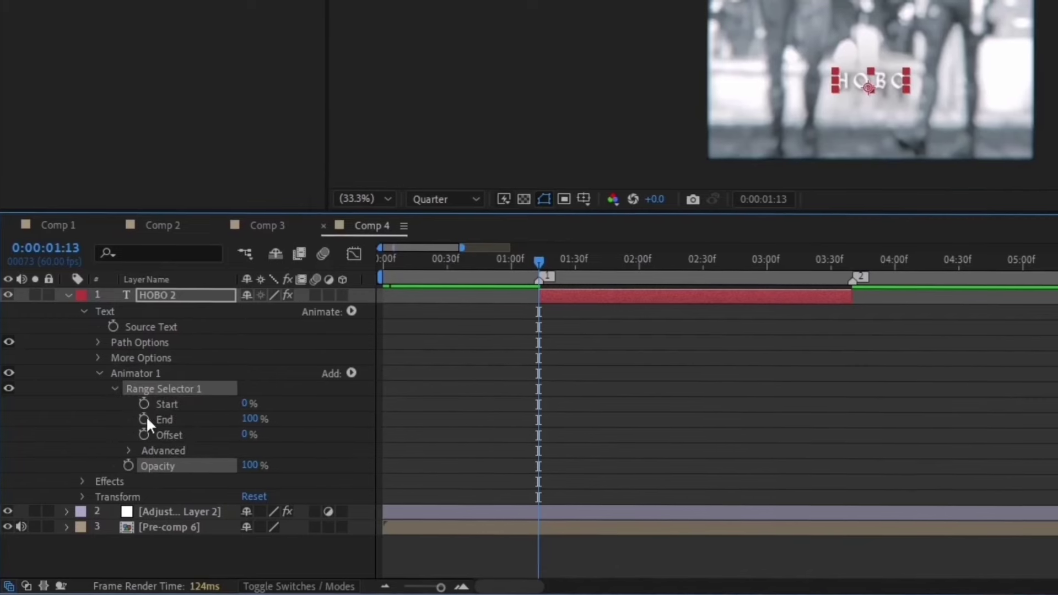
# Step: Set the animator's opacity to 0% and turn on Randomize Order in the range selector's advanced options
pyautogui.click(128, 450)
pyautogui.scroll(-3, 130, 452)
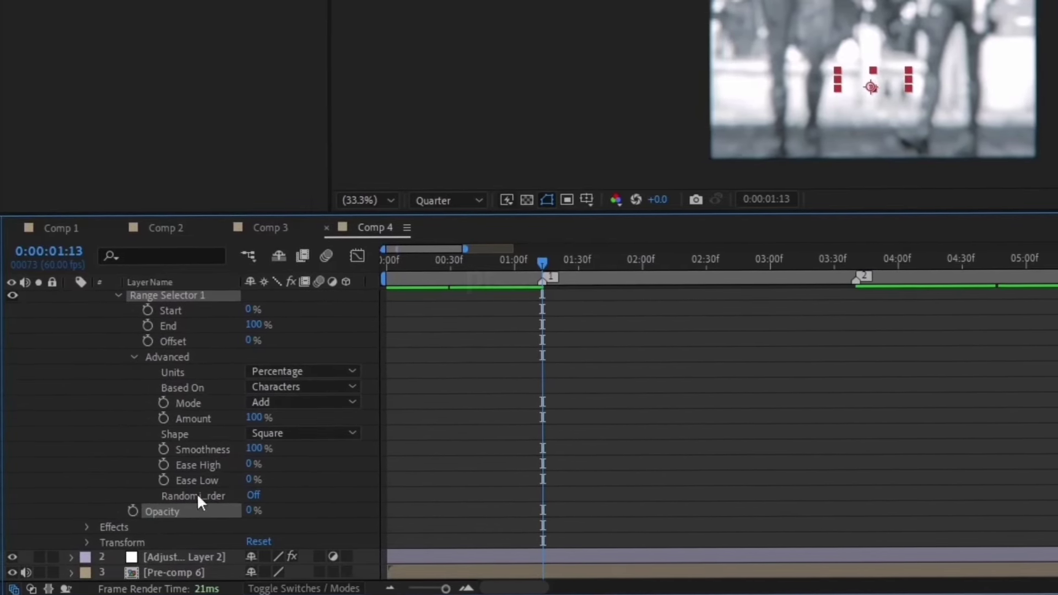
pyautogui.click(251, 495)
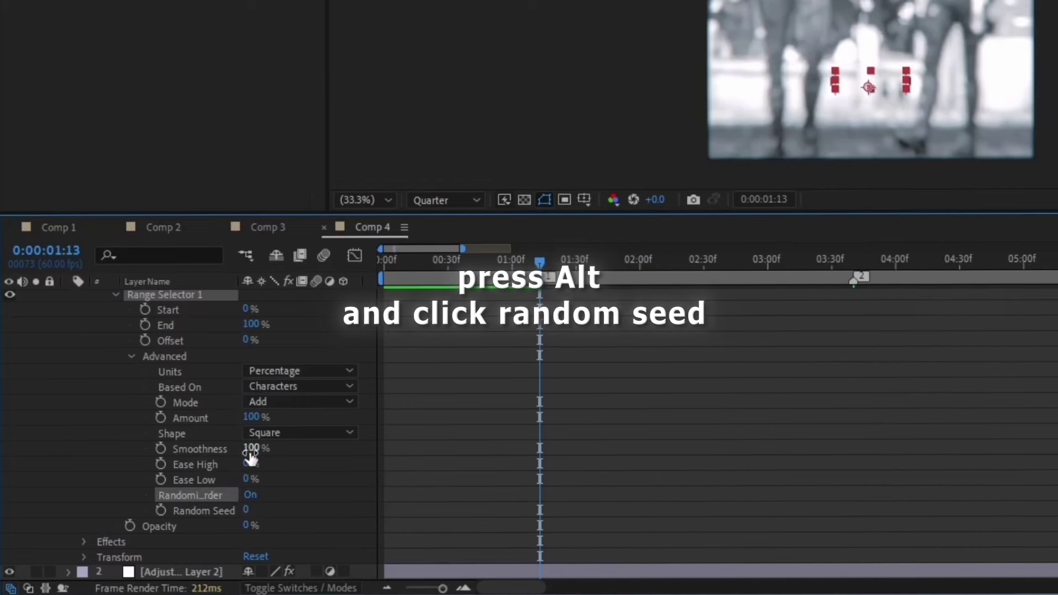
# Step: Give the range selector's Random Seed the expression time*20 and collapse the Random Seed and advanced options
pyautogui.keyDown('alt'); pyautogui.click(163, 493); pyautogui.keyUp('alt')
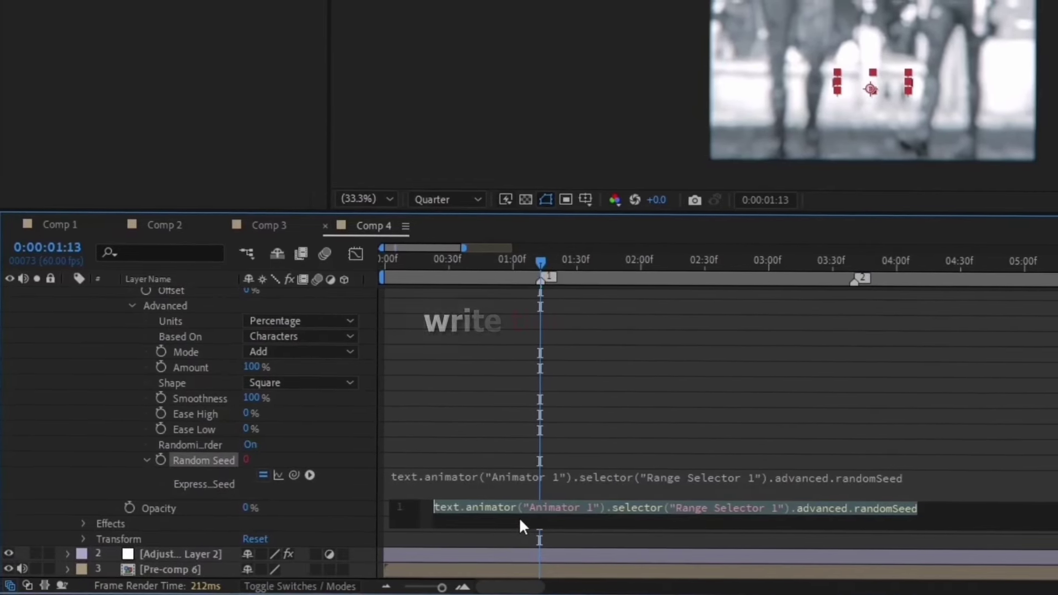
pyautogui.write('time*')
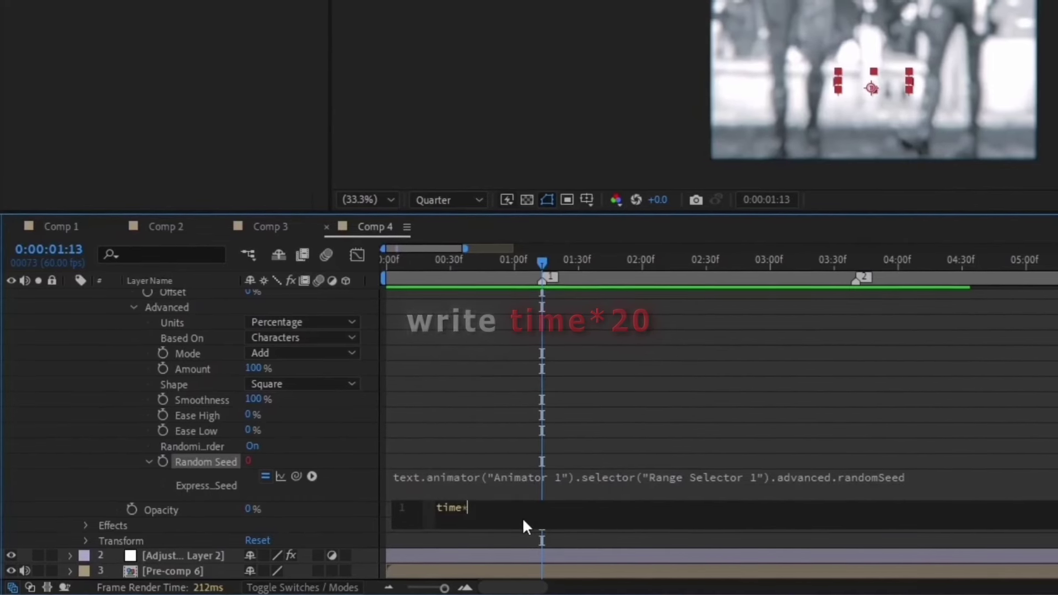
pyautogui.write('20')
pyautogui.press('Return')
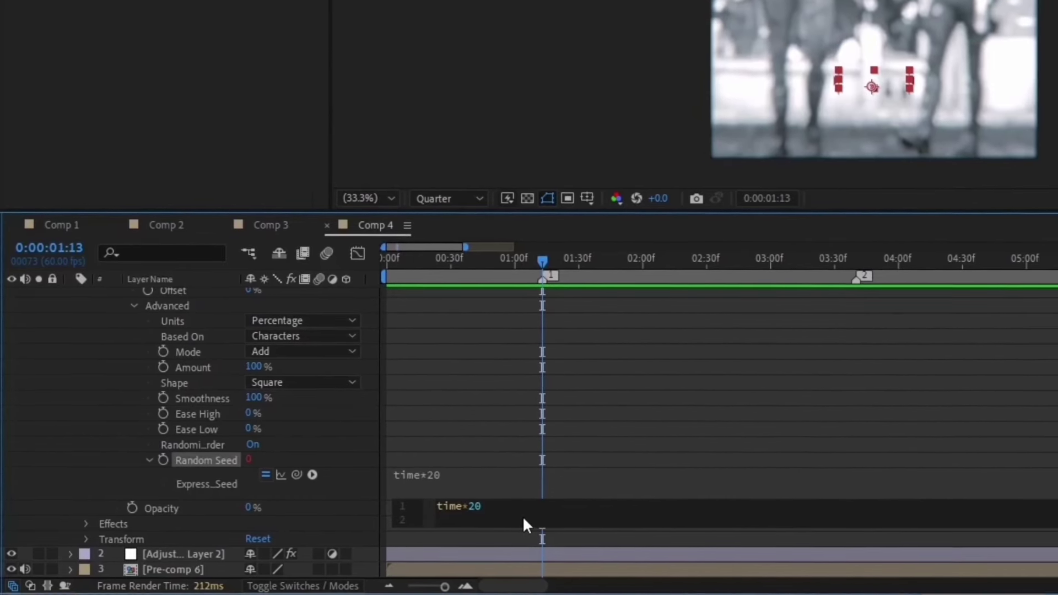
pyautogui.press('BackSpace')
pyautogui.click(544, 481)
pyautogui.click(524, 409)
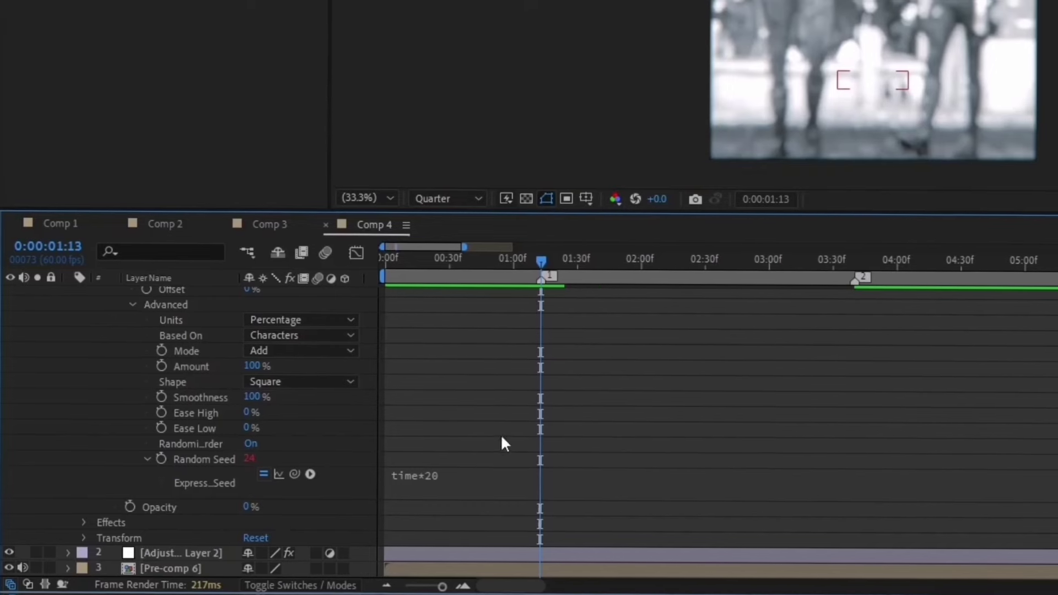
pyautogui.click(147, 461)
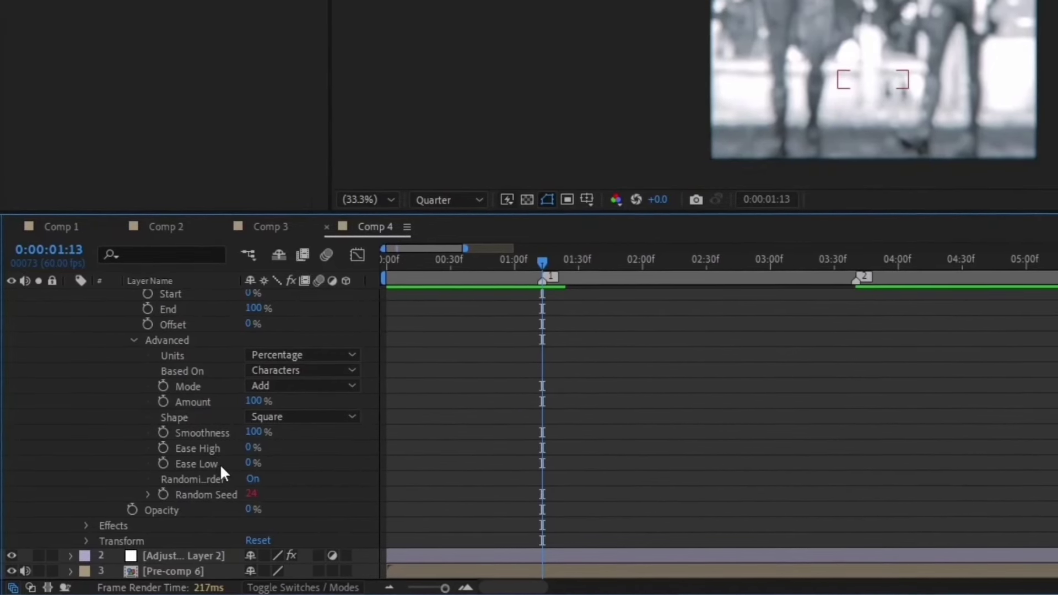
pyautogui.click(135, 339)
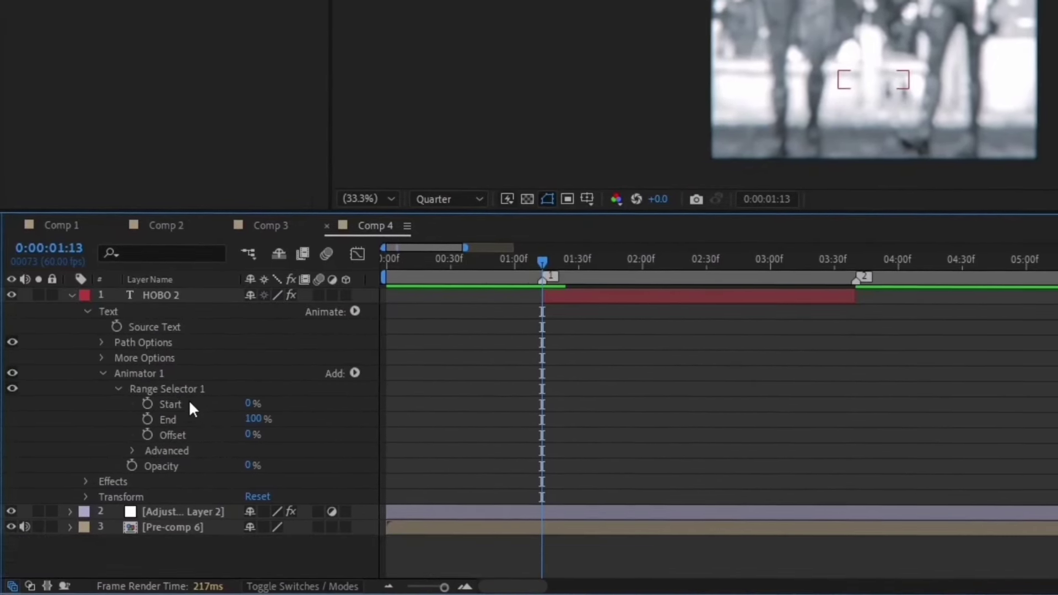
# Step: Keyframe the range selector's Start at 0% on 0:00:01:13 and at 100% on 0:00:02:03
pyautogui.click(144, 405)
pyautogui.click(643, 266)
pyautogui.moveTo(643, 266); pyautogui.dragTo(643, 269)
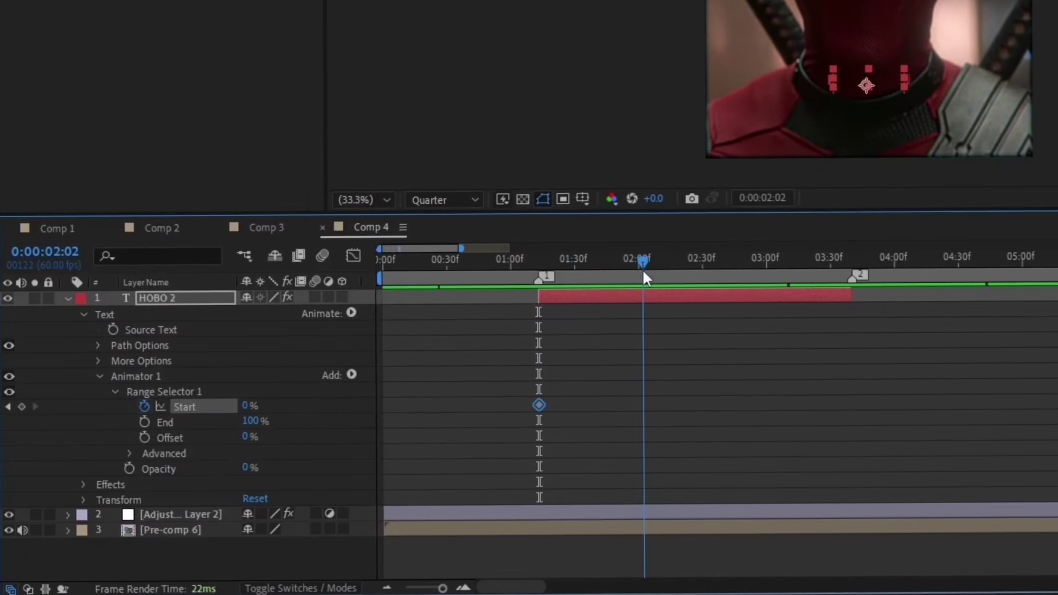
pyautogui.click(292, 409)
pyautogui.click(249, 405)
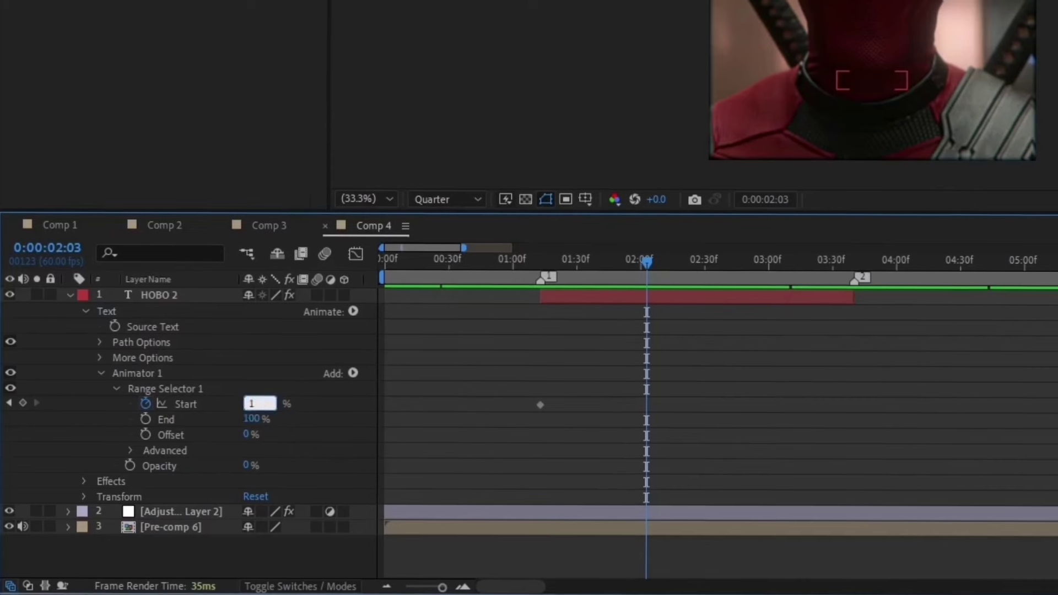
pyautogui.write('100')
pyautogui.press('Return')
# Step: Add a Start hold keyframe of 100% at 0:00:03:03 and a 0% keyframe at 0:00:03:40
pyautogui.moveTo(777, 260); pyautogui.dragTo(772, 262)
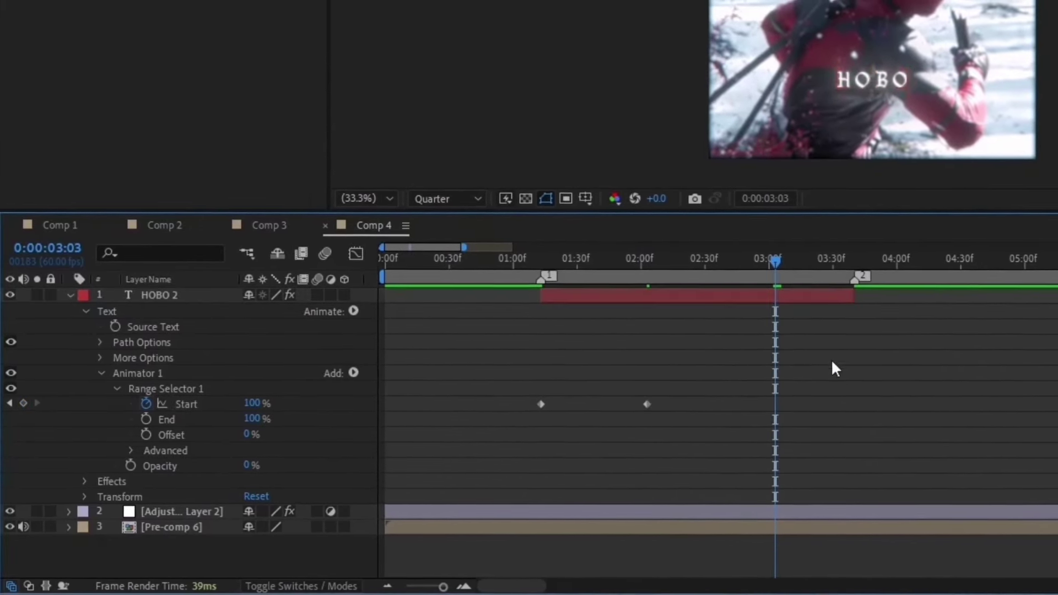
pyautogui.click(21, 403)
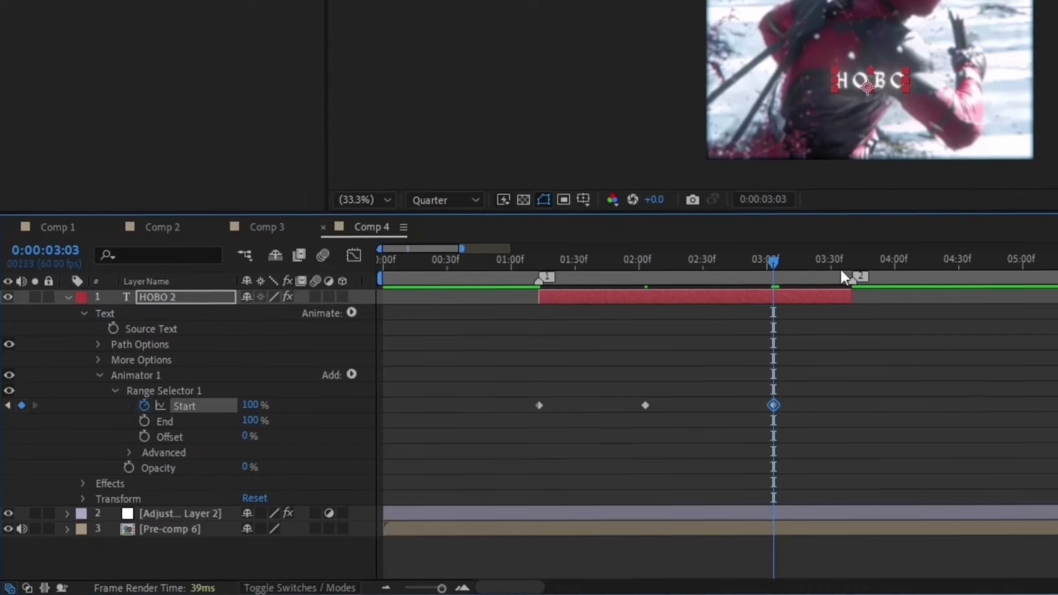
pyautogui.click(852, 261)
pyautogui.click(256, 406)
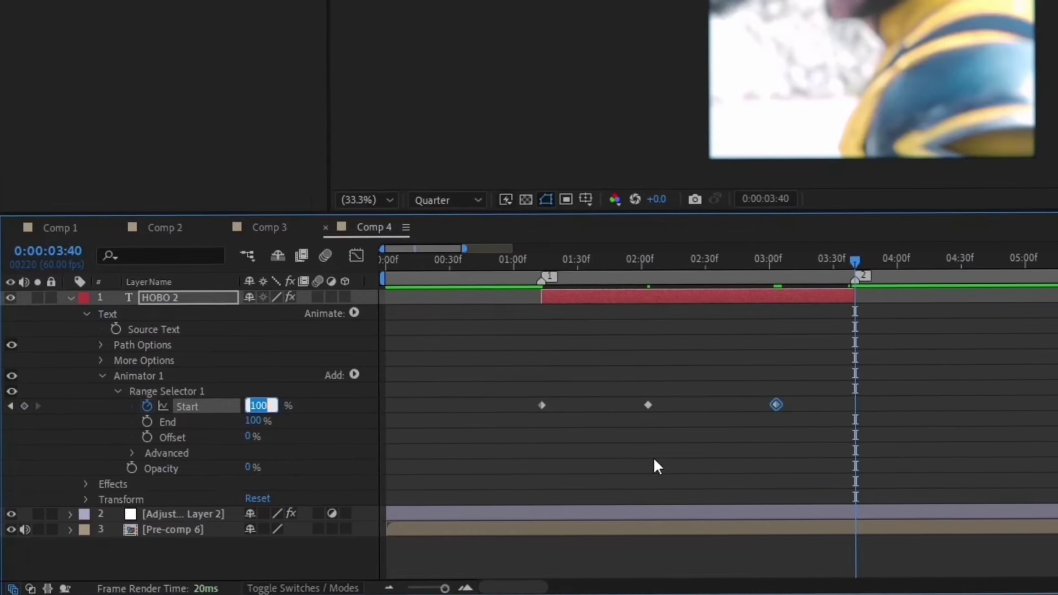
pyautogui.write('0')
pyautogui.press('Return')
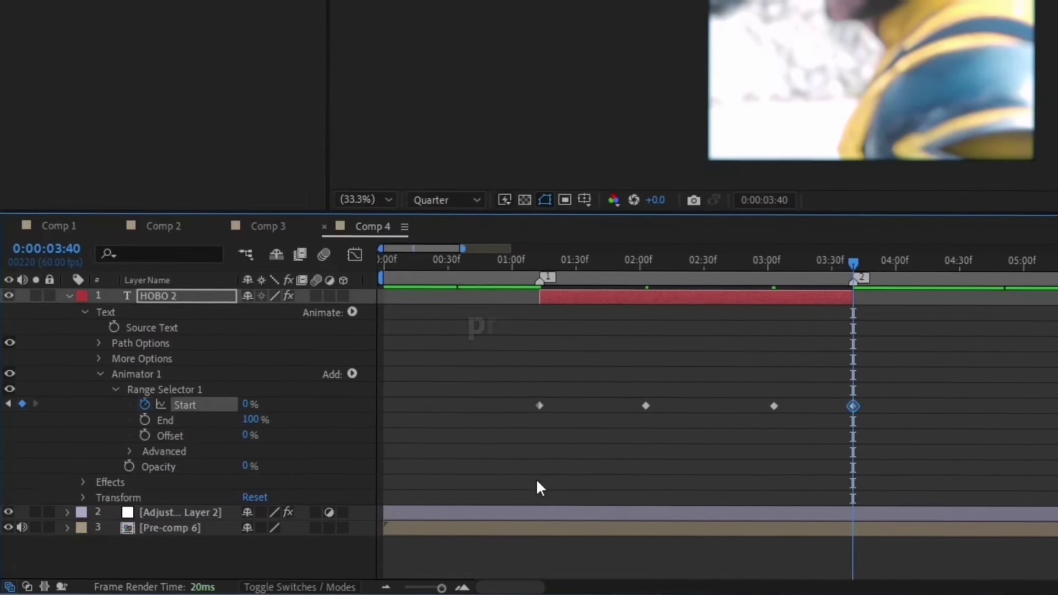
# Step: Apply Easy Ease to all four Start keyframes and collapse the range selector
pyautogui.moveTo(489, 411); pyautogui.dragTo(882, 381)
pyautogui.press('F9')
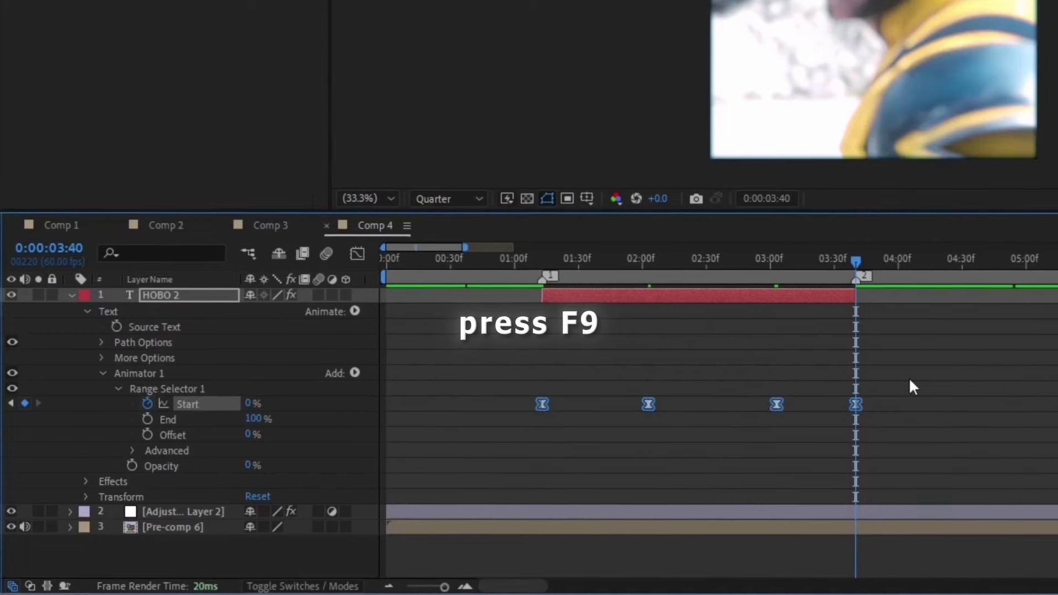
pyautogui.click(945, 350)
pyautogui.click(117, 390)
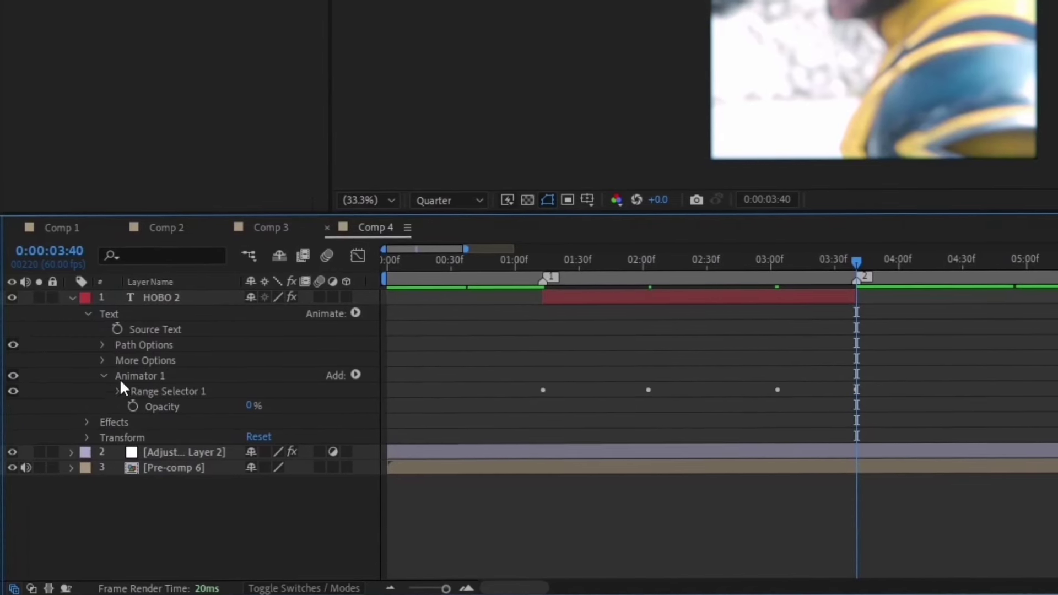
# Step: Add a Tracking text animator to HOBO 2 and keyframe Tracking Amount 0 at 0:00:01:13
pyautogui.click(355, 312)
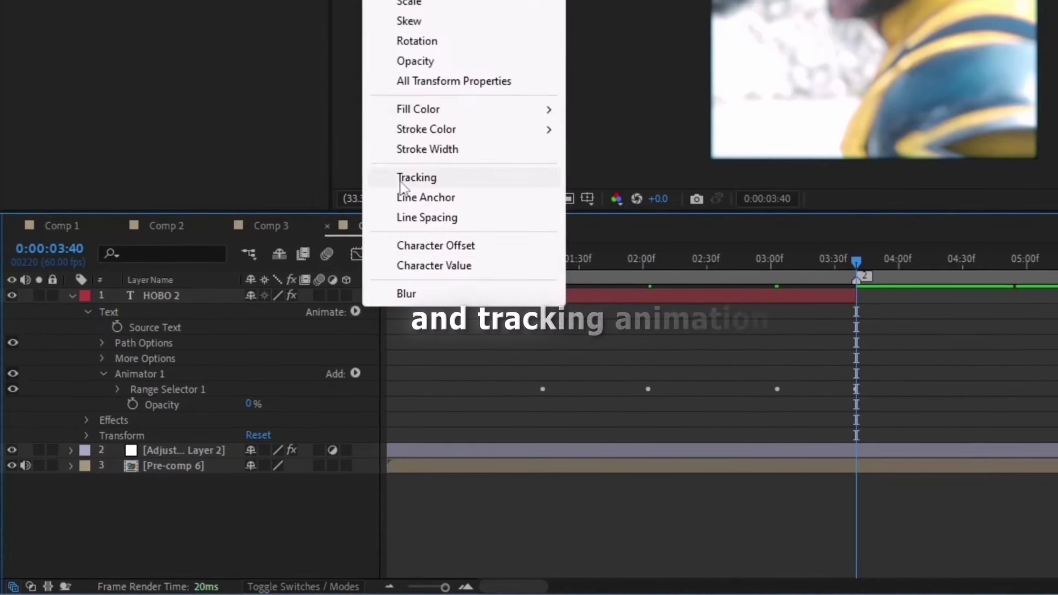
pyautogui.click(418, 174)
pyautogui.moveTo(538, 260); pyautogui.dragTo(843, 273)
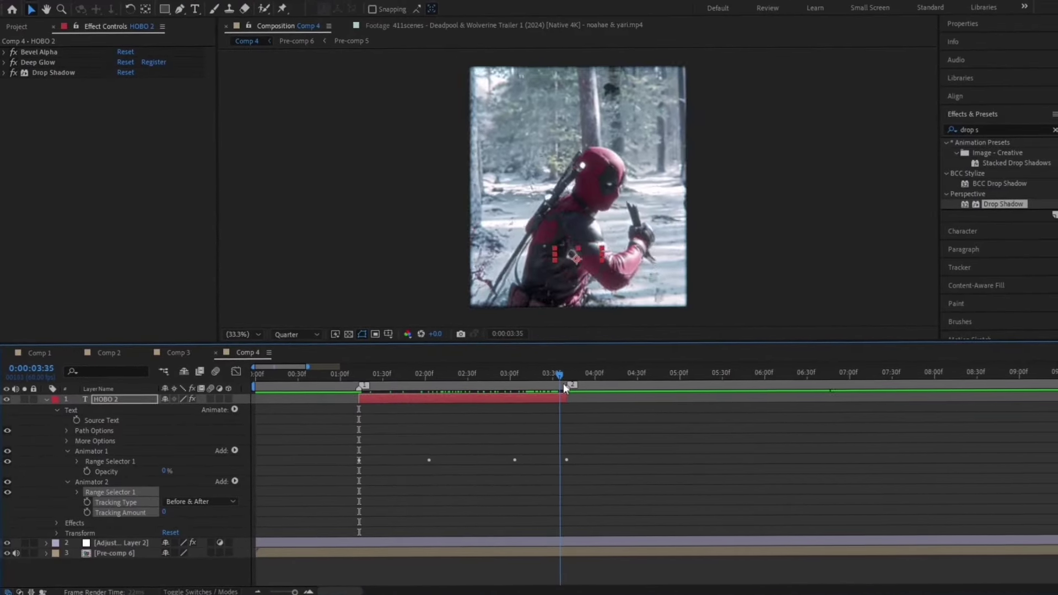
pyautogui.moveTo(563, 383); pyautogui.dragTo(357, 390)
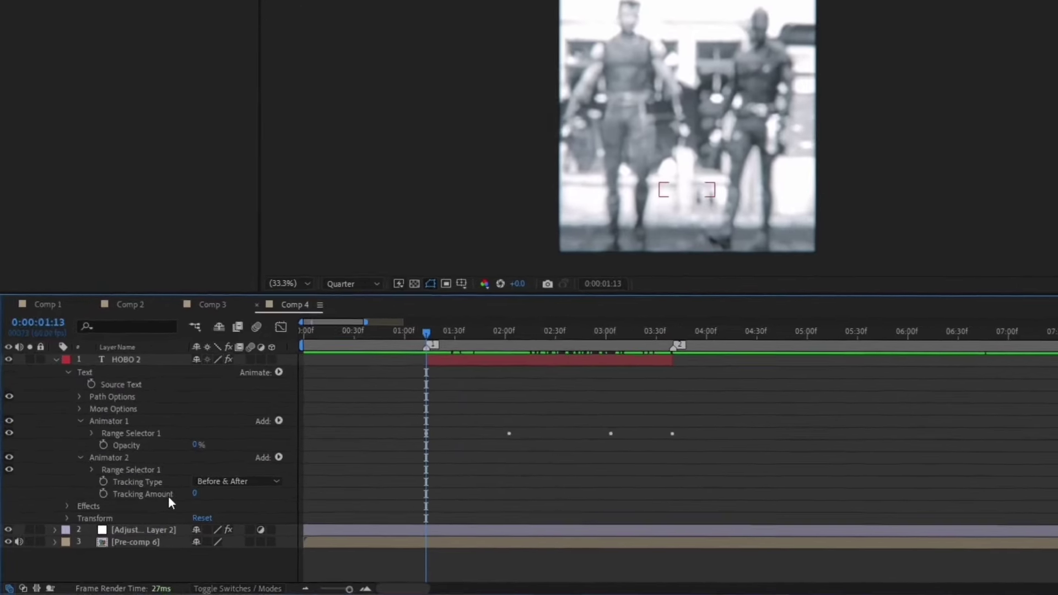
pyautogui.click(103, 493)
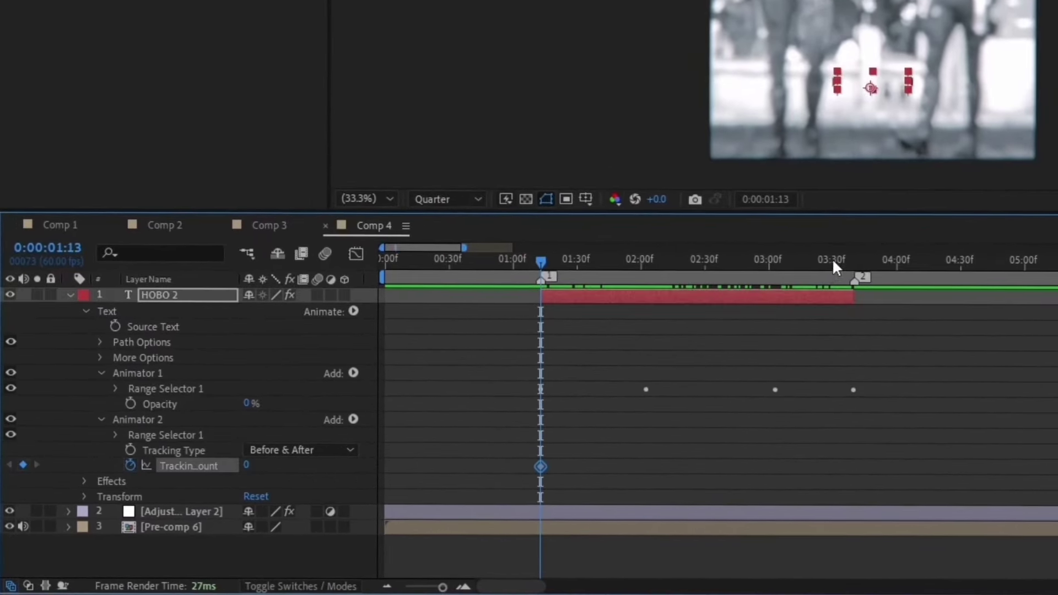
# Step: Set the Tracking Amount to 7 at 0:00:03:01
pyautogui.moveTo(832, 258); pyautogui.dragTo(792, 309)
pyautogui.click(829, 398)
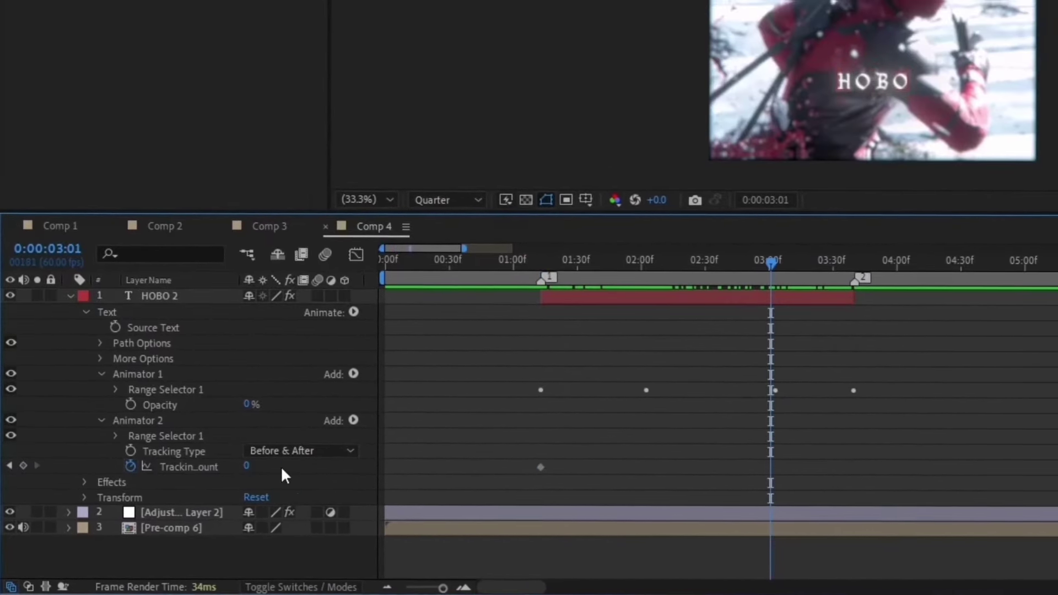
pyautogui.click(247, 466)
pyautogui.press('Return')
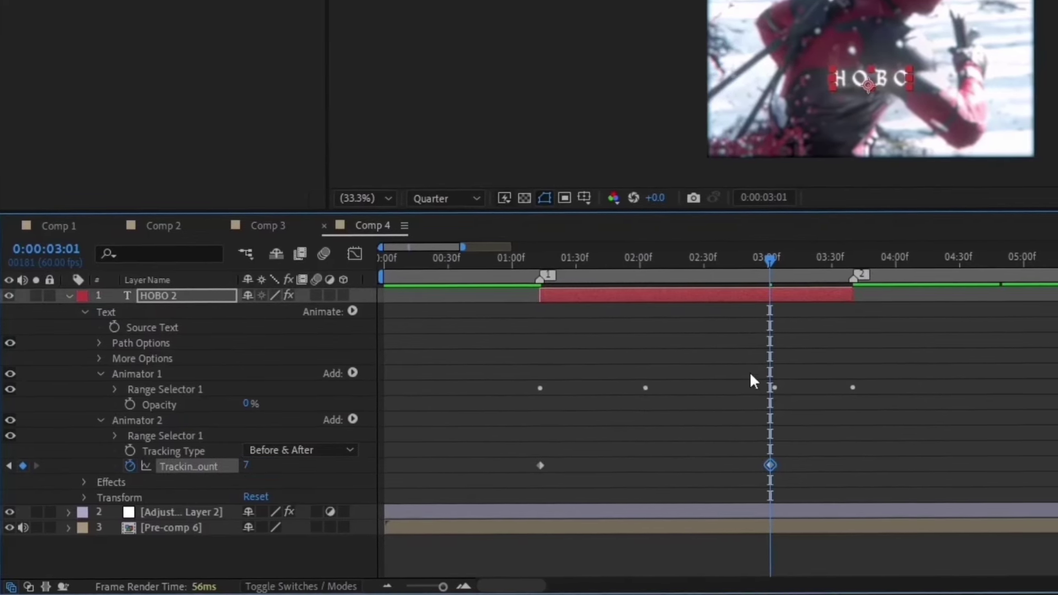
# Step: Shift the second Tracking Amount keyframe to the layer's end near 0:00:03:40 and apply Easy Ease to both tracking keyframes
pyautogui.click(850, 262)
pyautogui.moveTo(771, 467); pyautogui.dragTo(515, 475)
pyautogui.press('F9')
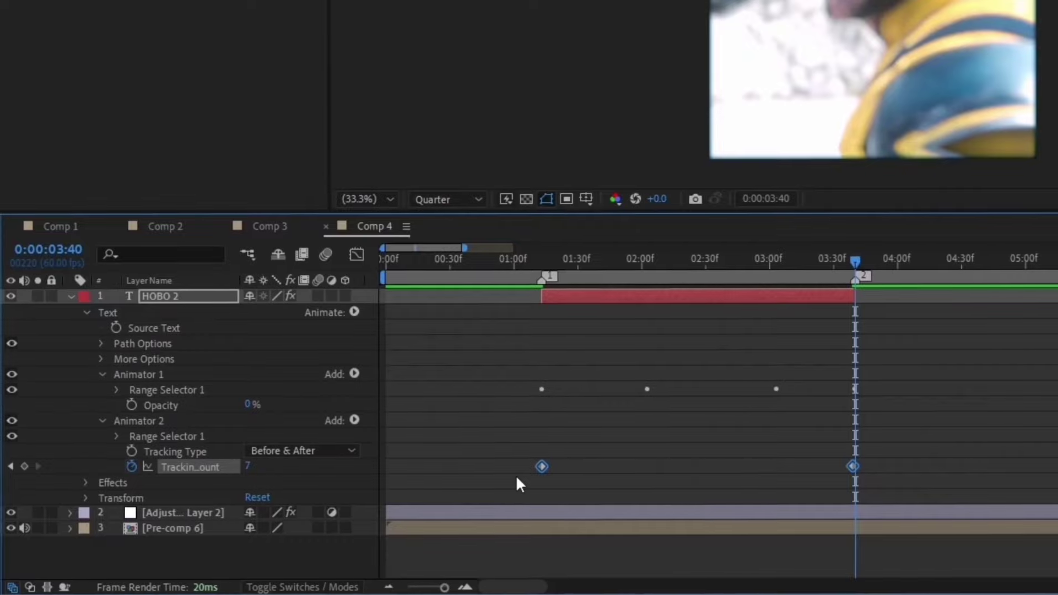
pyautogui.click(516, 477)
# Step: Preview the text around 0:00:02:41 and set the HOBO 2 layer's scale to 90%
pyautogui.moveTo(515, 266); pyautogui.dragTo(647, 294)
pyautogui.moveTo(430, 398); pyautogui.dragTo(483, 396)
pyautogui.click(483, 399)
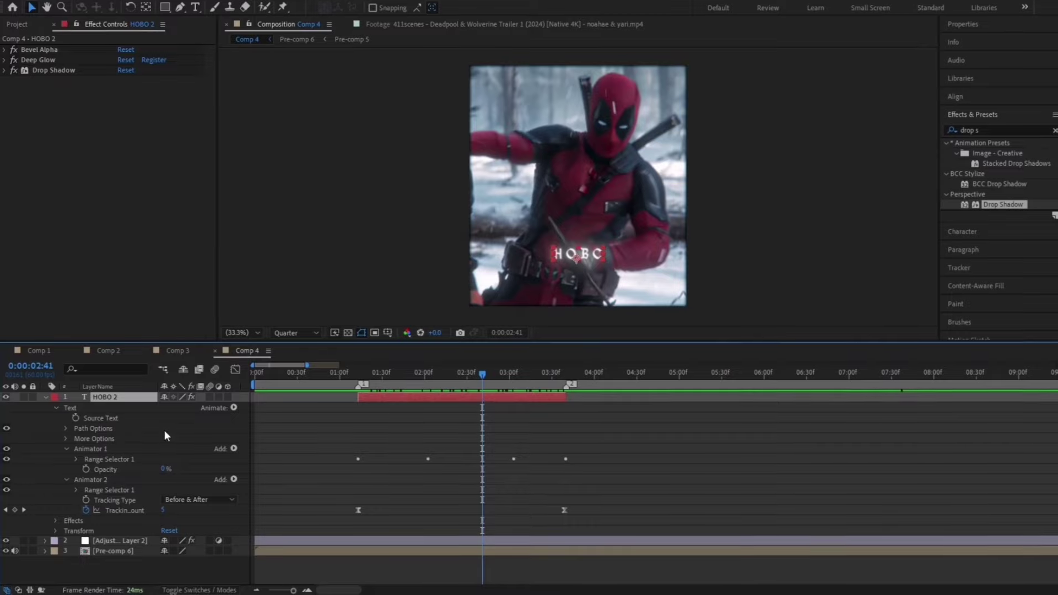
pyautogui.press('s')
pyautogui.click(191, 394)
pyautogui.write('90')
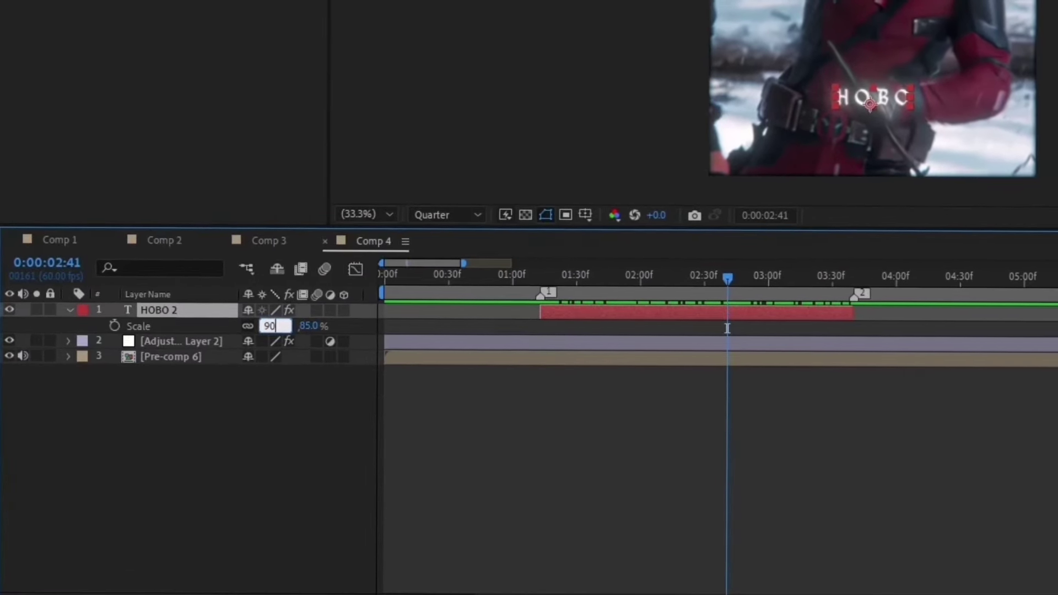
pyautogui.press('Return')
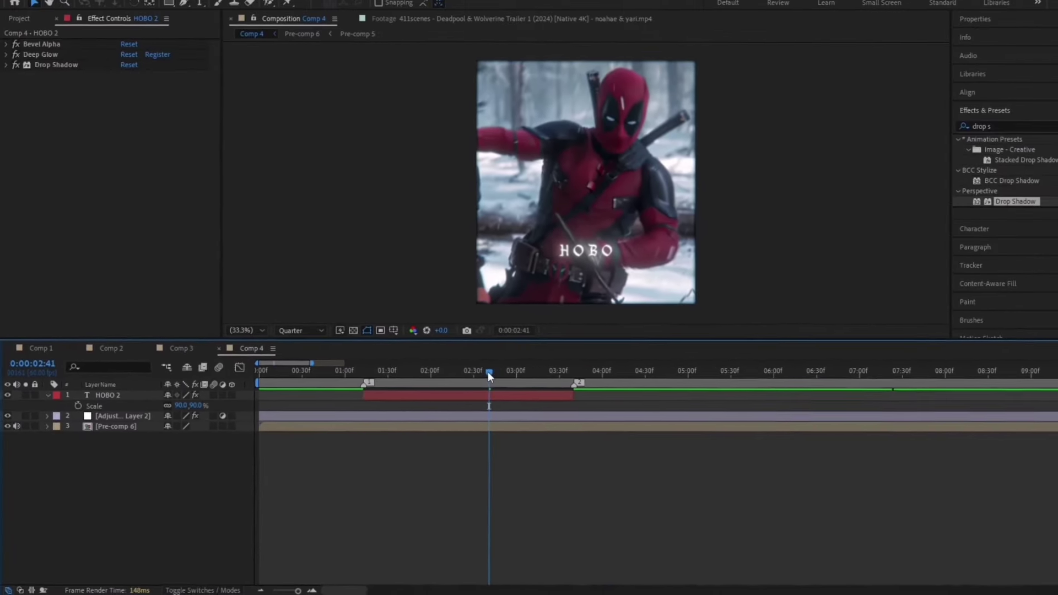
# Step: Expand the Style tint settings of the HOBO 2 layer's Deep Glow effect and enable the tint
pyautogui.moveTo(732, 272); pyautogui.dragTo(560, 298)
pyautogui.moveTo(373, 388); pyautogui.dragTo(416, 392)
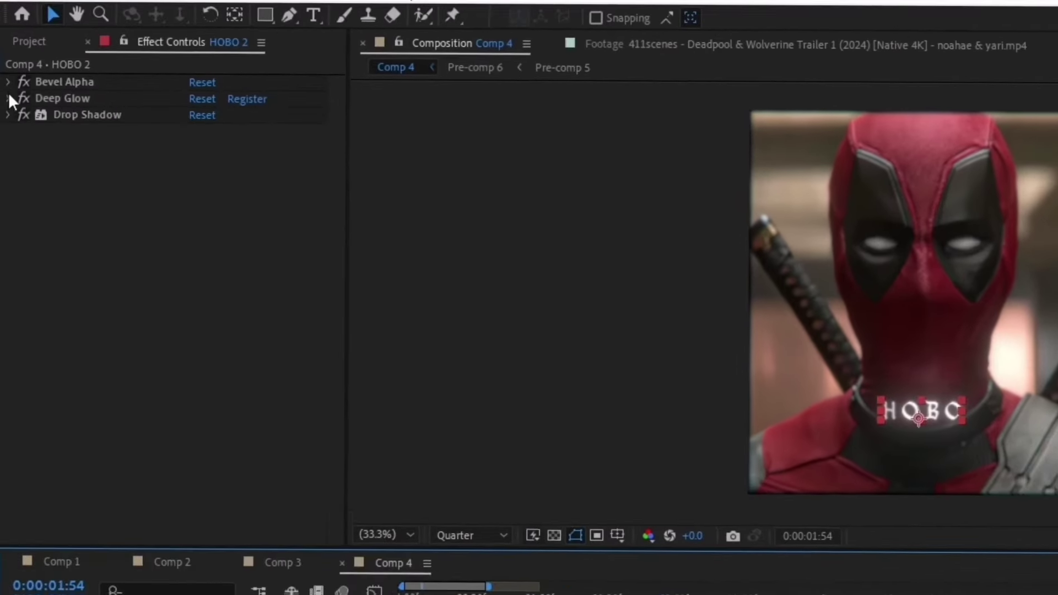
pyautogui.click(7, 64)
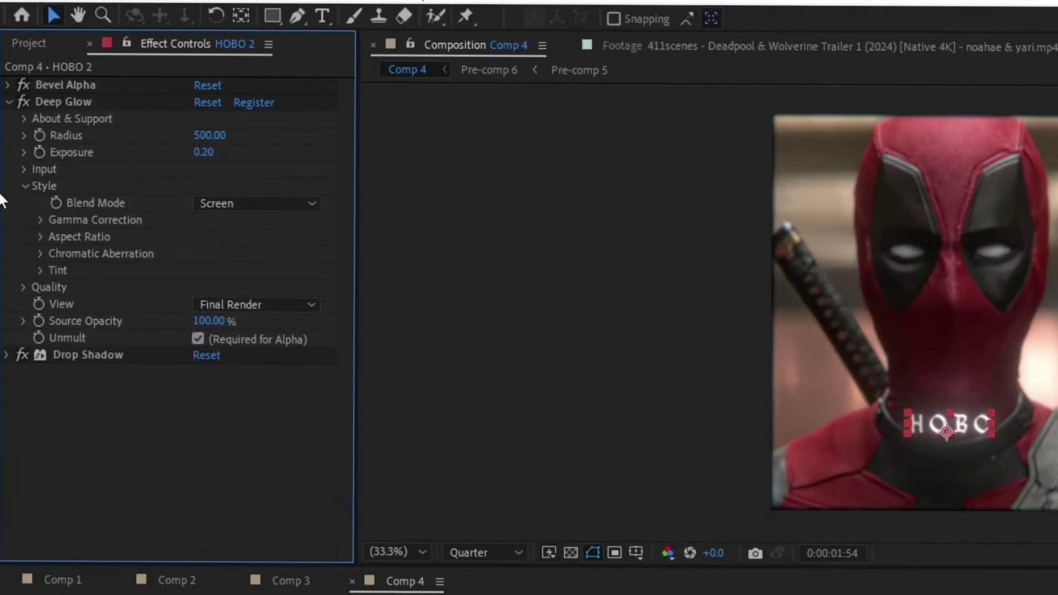
pyautogui.click(40, 271)
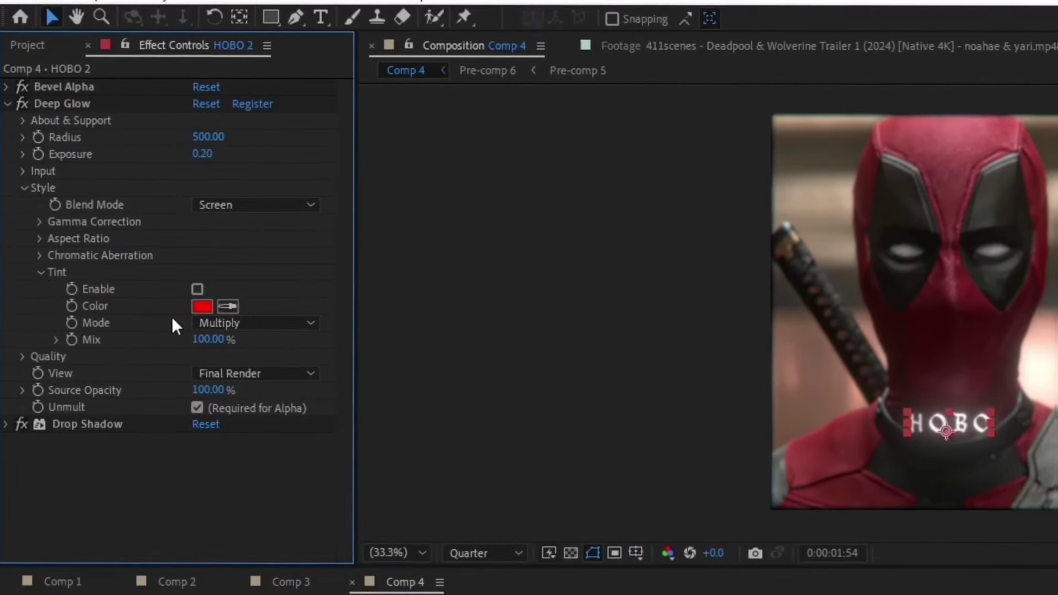
pyautogui.click(199, 289)
# Step: Keyframe the red Deep Glow tint color at 0:00:01:47, where the shot changes, and reveal the layer's keyframed properties
pyautogui.moveTo(676, 575); pyautogui.dragTo(652, 577)
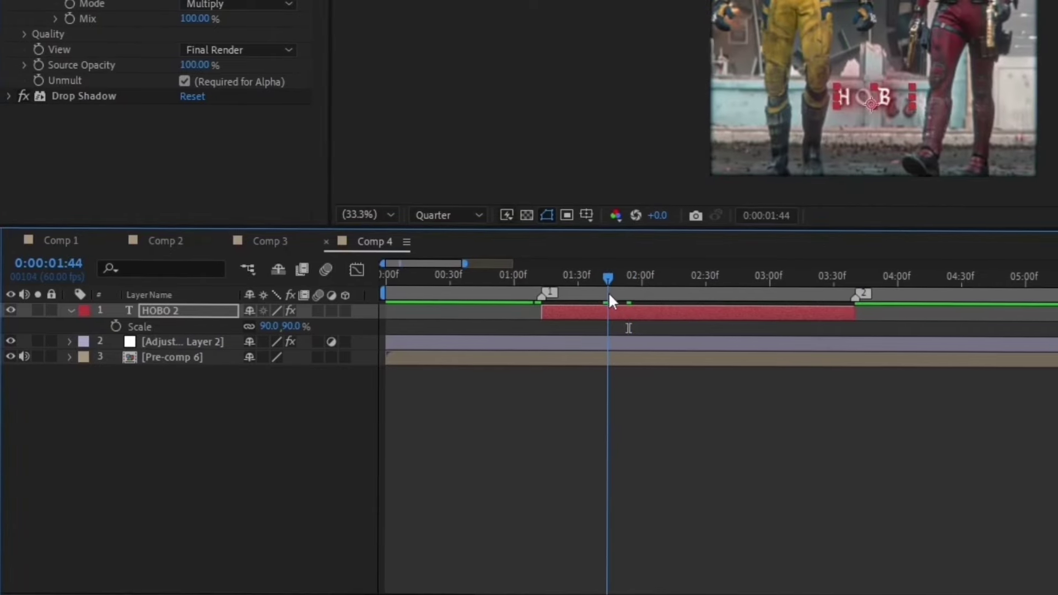
pyautogui.press('=')
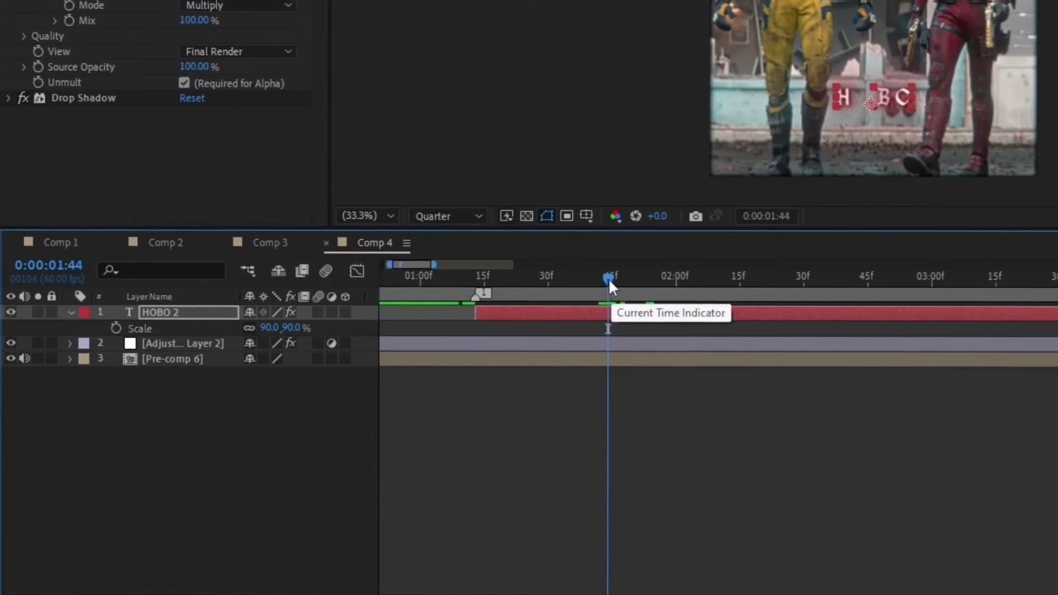
pyautogui.moveTo(608, 279); pyautogui.dragTo(619, 283)
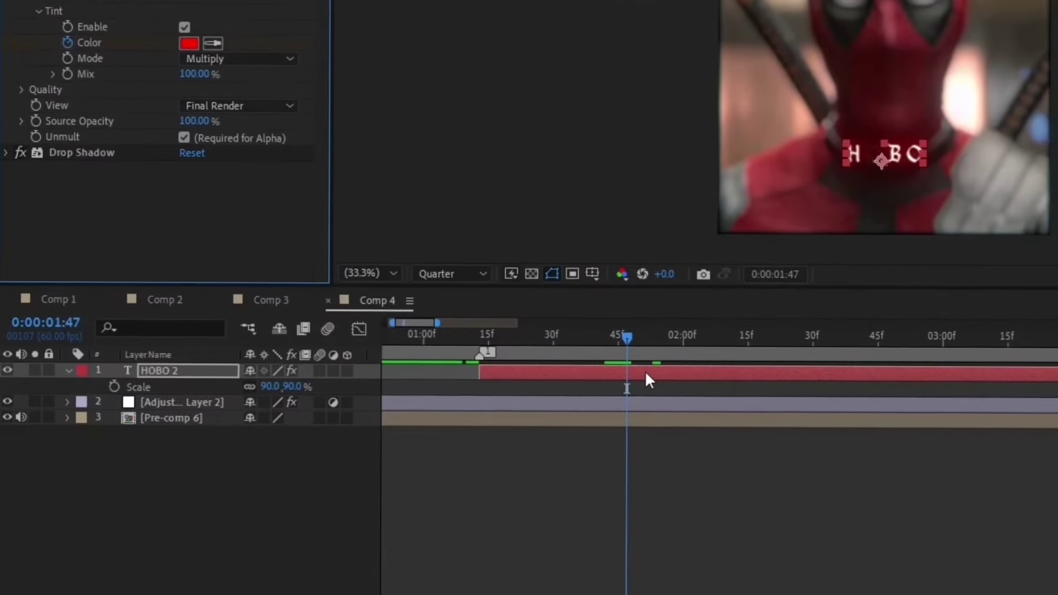
pyautogui.press('u')
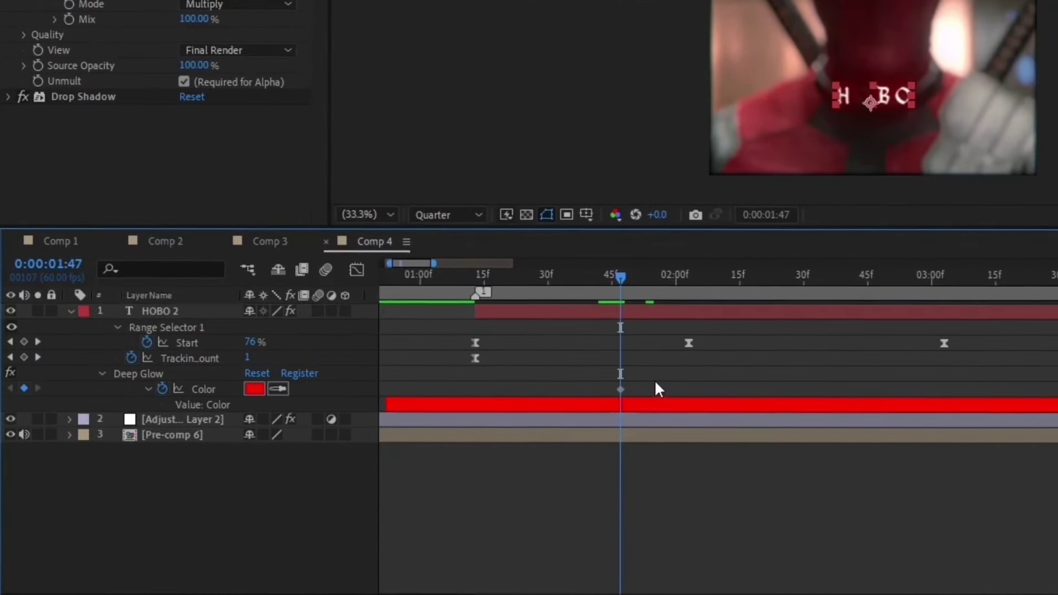
# Step: Keyframe the HOBO 2 layer's Deep Glow tint color to orange (FFA700) at 0:00:01:46, one frame before the red keyframe
pyautogui.moveTo(623, 286); pyautogui.dragTo(617, 282)
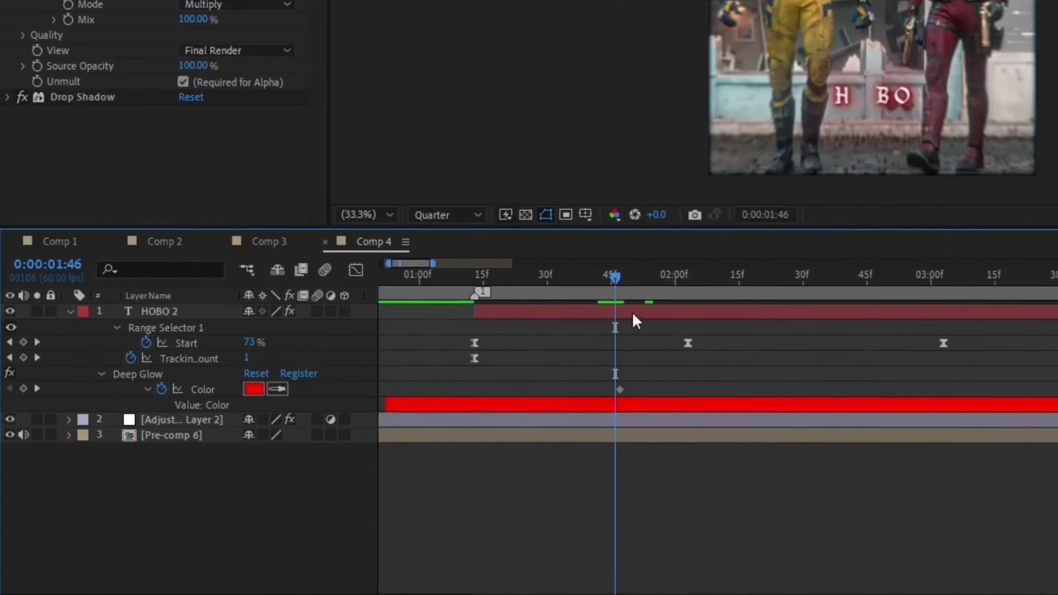
pyautogui.click(285, 389)
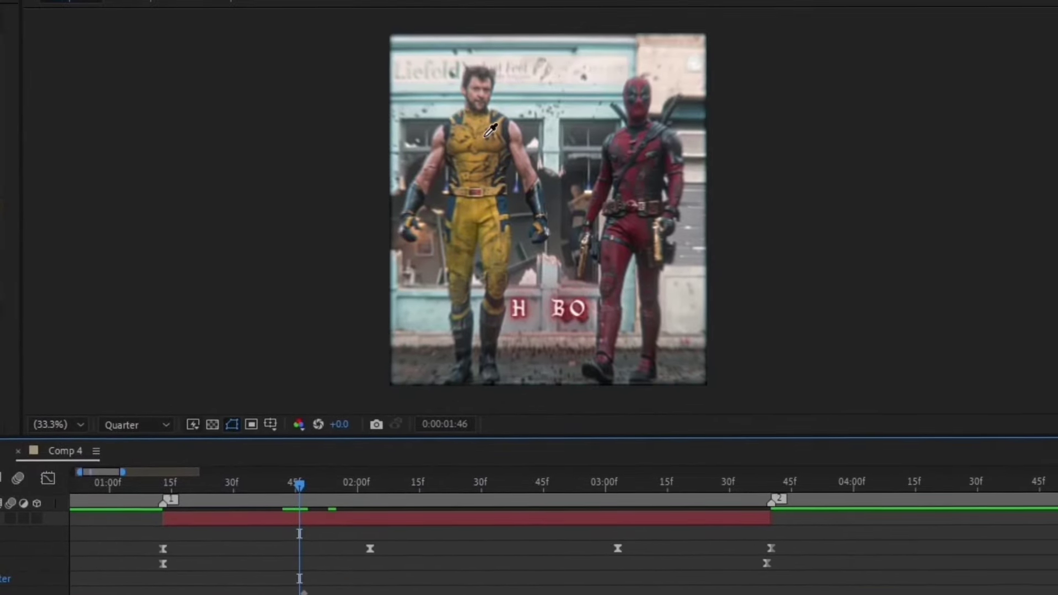
pyautogui.click(491, 130)
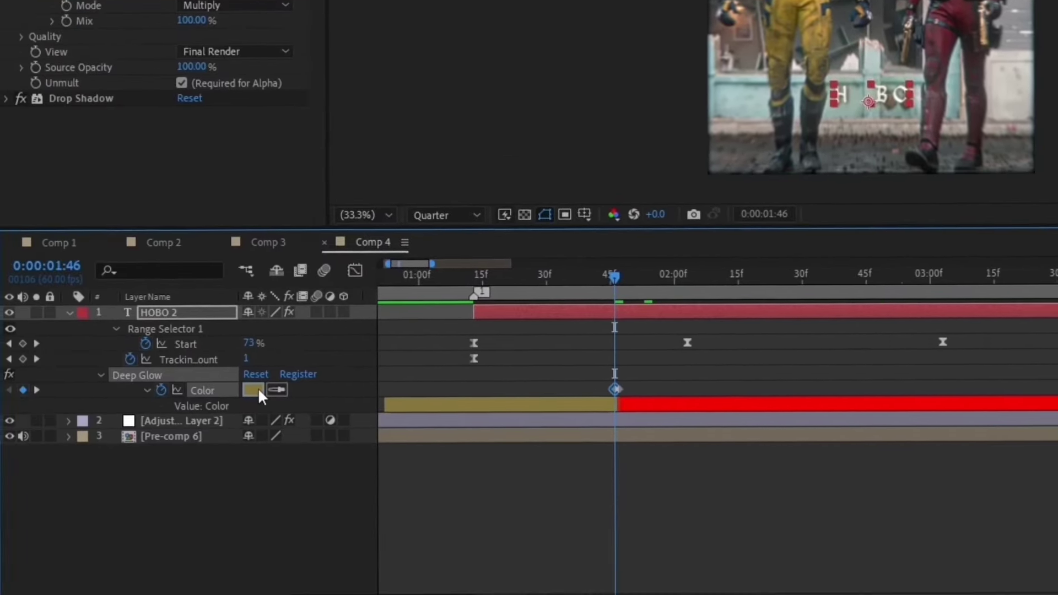
pyautogui.click(255, 387)
pyautogui.moveTo(903, 338); pyautogui.dragTo(910, 295)
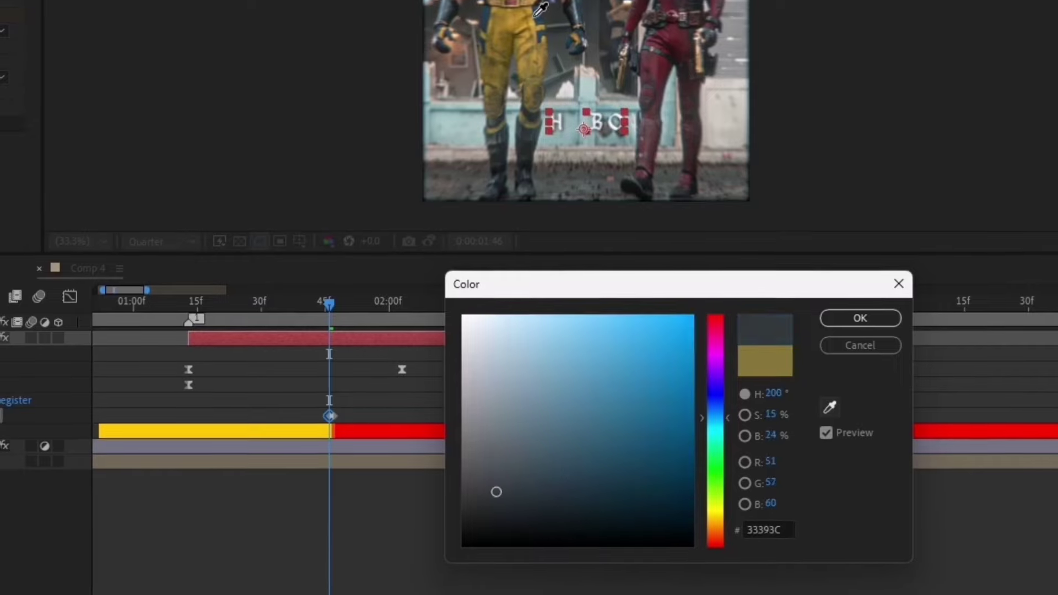
pyautogui.click(514, 35)
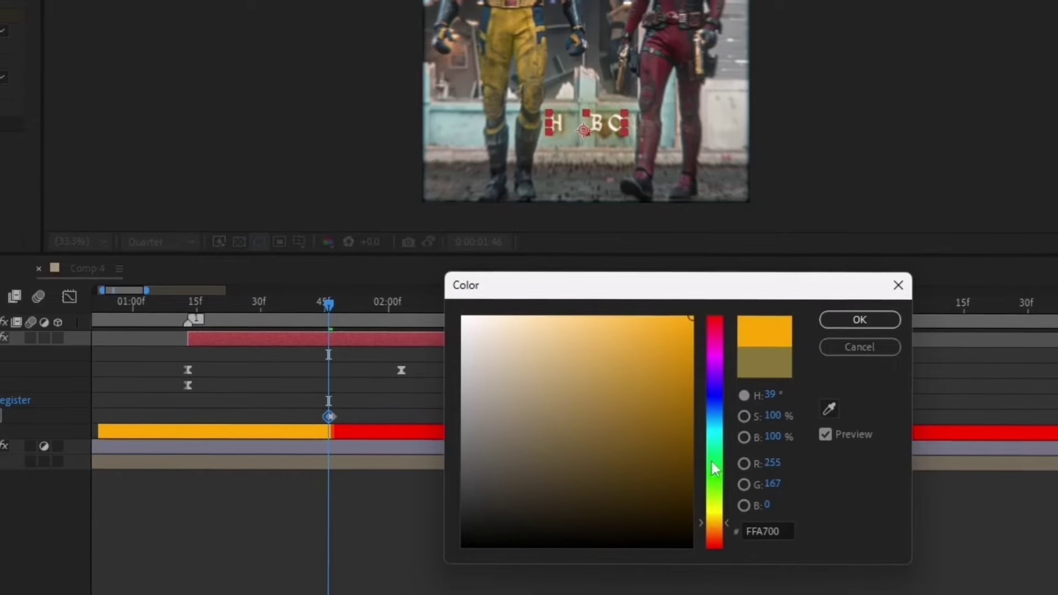
pyautogui.click(829, 327)
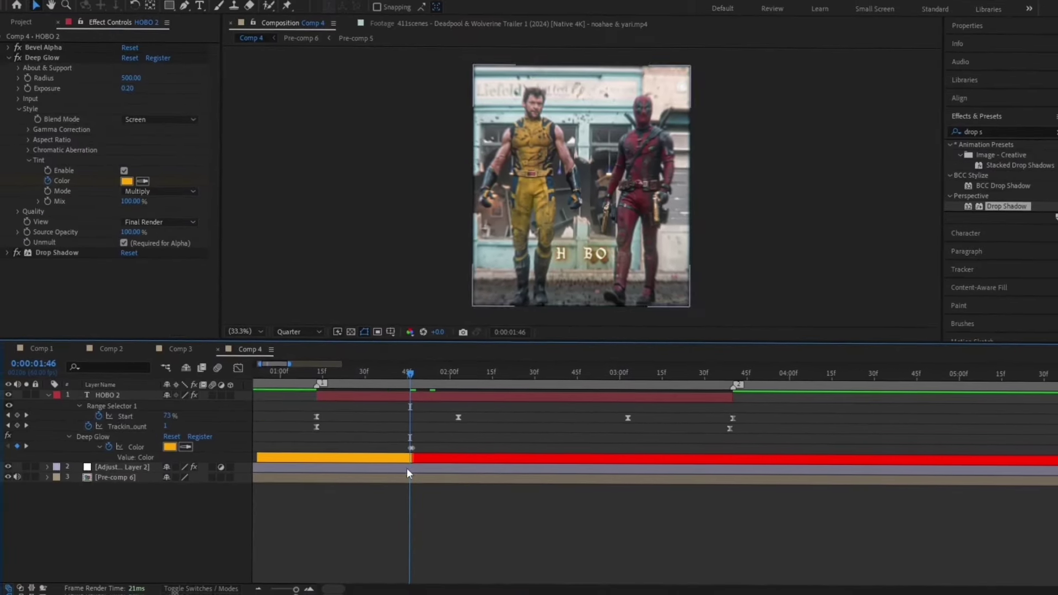
# Step: Hold the red tint with a color keyframe at 0:00:02:29 and set a light pink tint keyframe at 0:00:02:30
pyautogui.moveTo(408, 374); pyautogui.dragTo(527, 396)
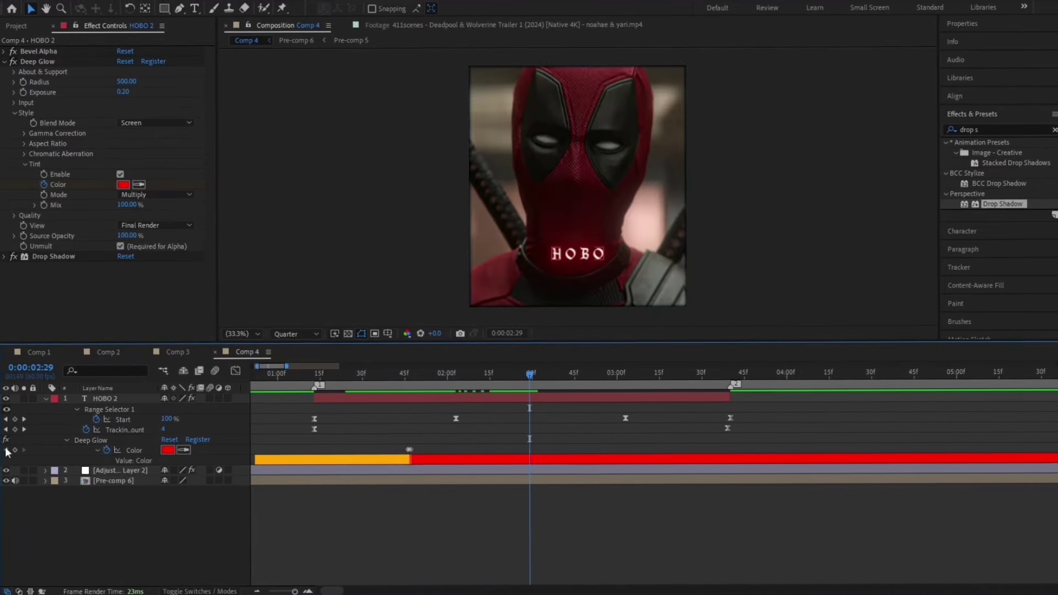
pyautogui.hotkey('ctrl', 'shift', 'a')
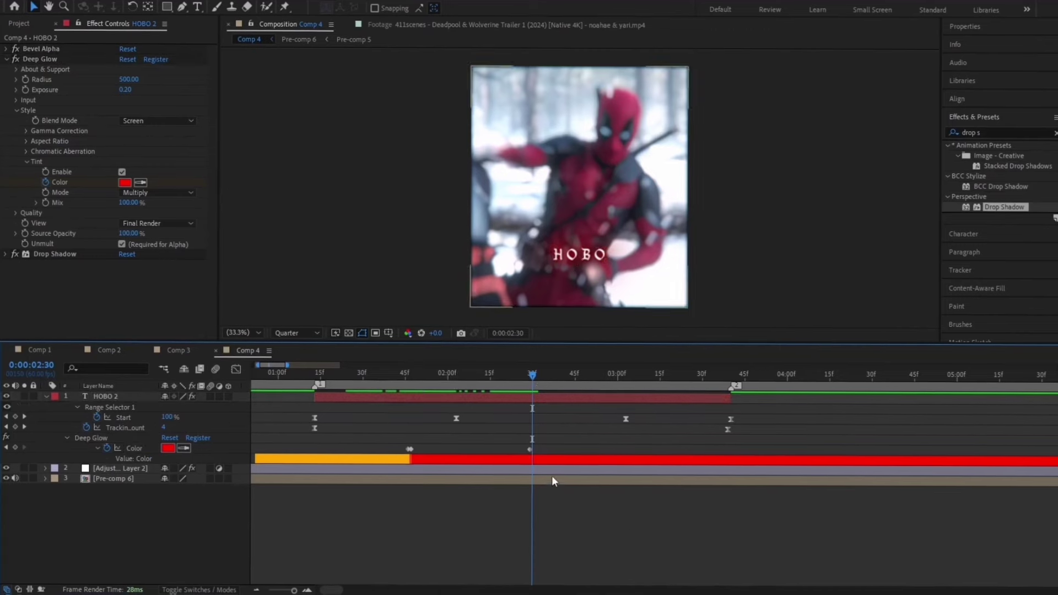
pyautogui.click(168, 449)
pyautogui.moveTo(618, 390); pyautogui.dragTo(650, 378)
pyautogui.click(759, 385)
# Step: Hold the pink tint up to the next shot change, set a red tint keyframe at 0:00:02:54, and preview the tint changes
pyautogui.click(16, 449)
pyautogui.click(172, 450)
pyautogui.click(760, 380)
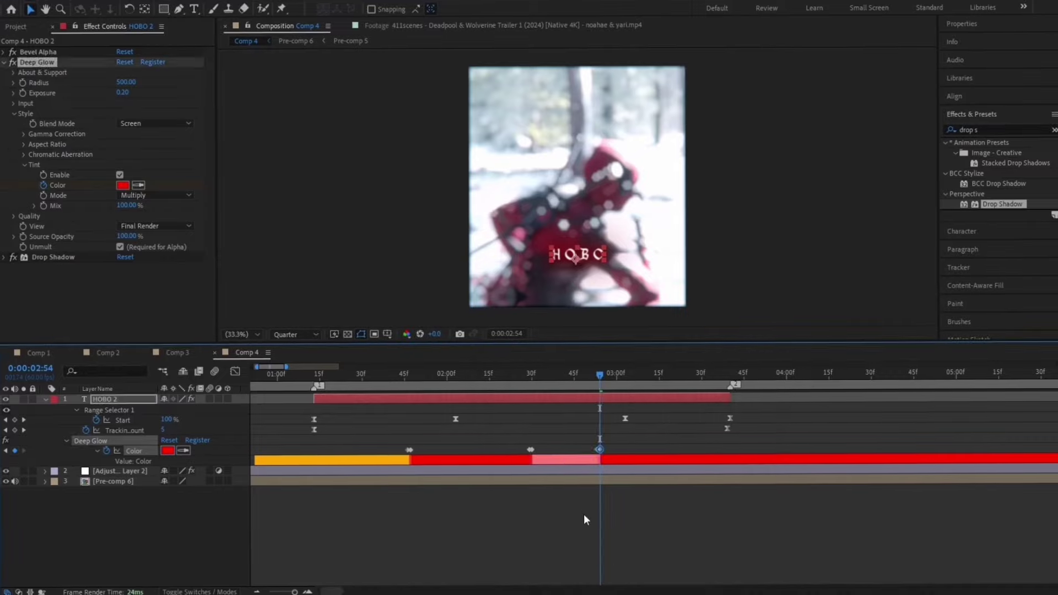
pyautogui.moveTo(370, 387); pyautogui.dragTo(431, 390)
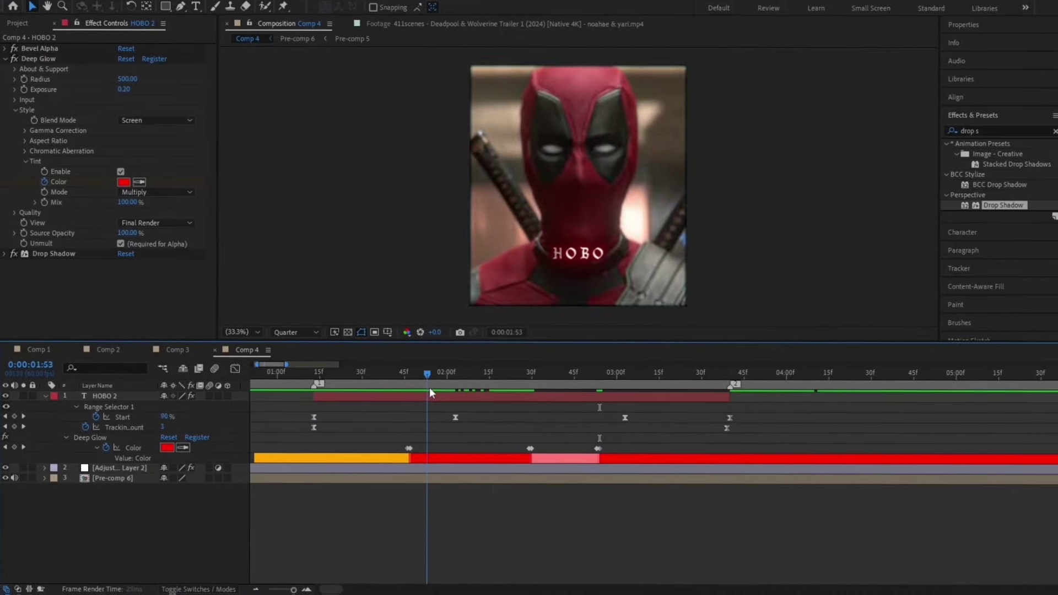
pyautogui.moveTo(527, 394); pyautogui.dragTo(750, 414)
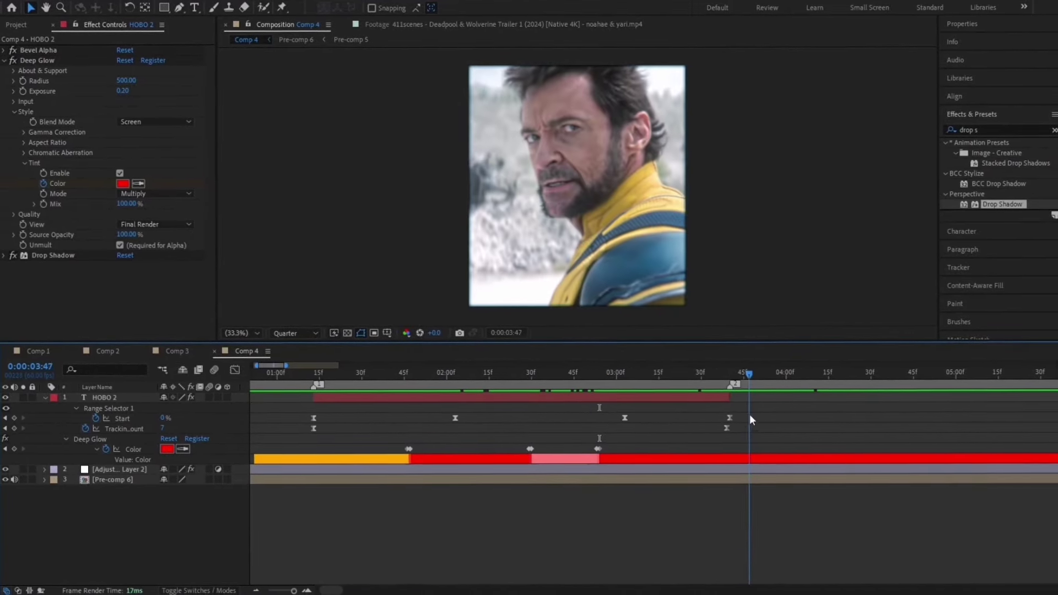
# Step: Duplicate the HOBO 2 layer, start the copy at the shot change at 0:00:07:16, and preview it
pyautogui.click(49, 396)
pyautogui.scroll(-3, 457, 479)
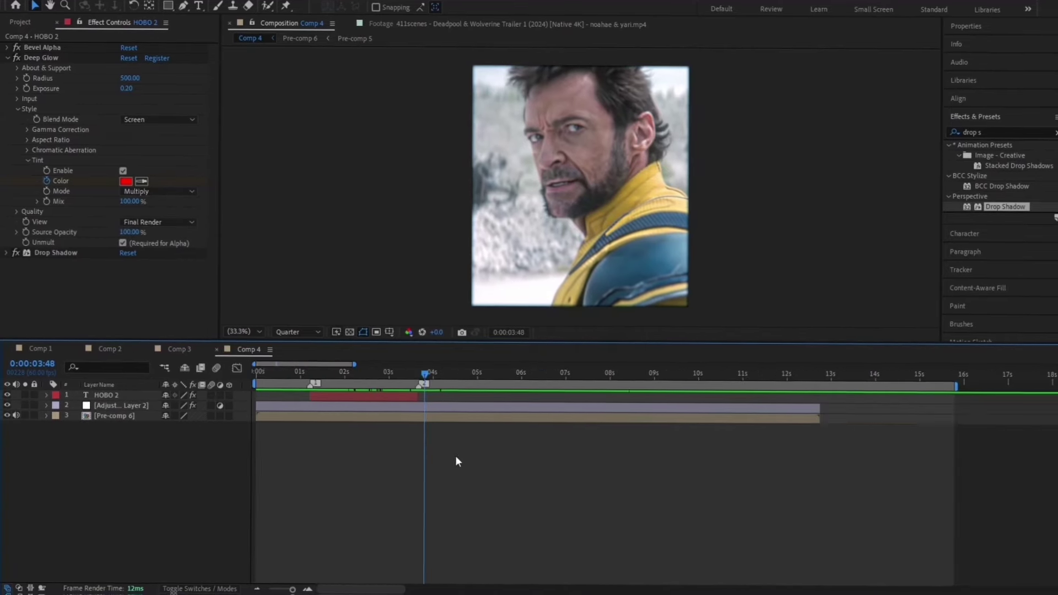
pyautogui.click(408, 399)
pyautogui.click(515, 377)
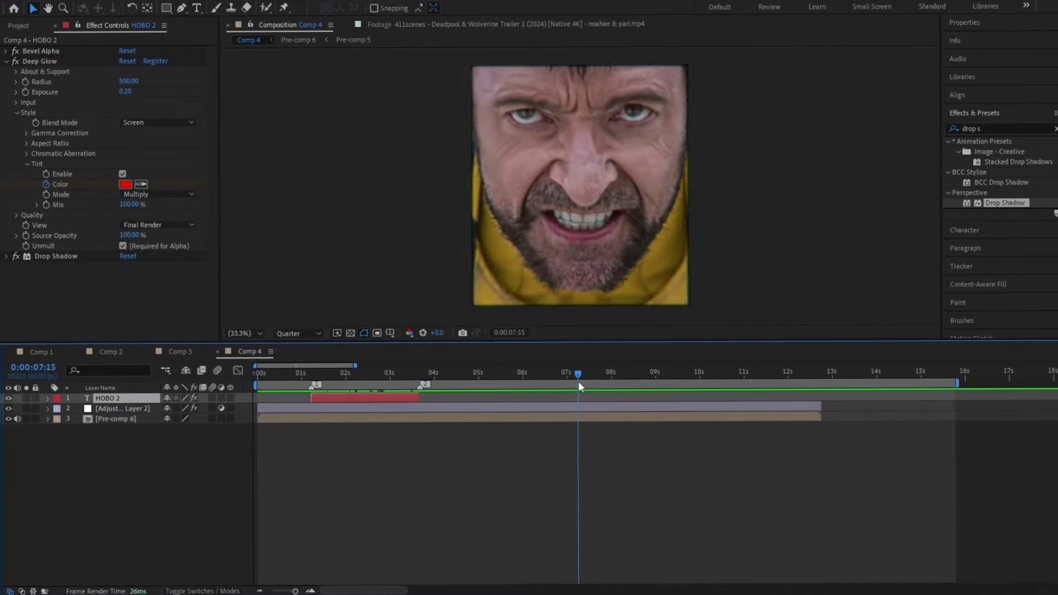
pyautogui.moveTo(551, 387); pyautogui.dragTo(579, 392)
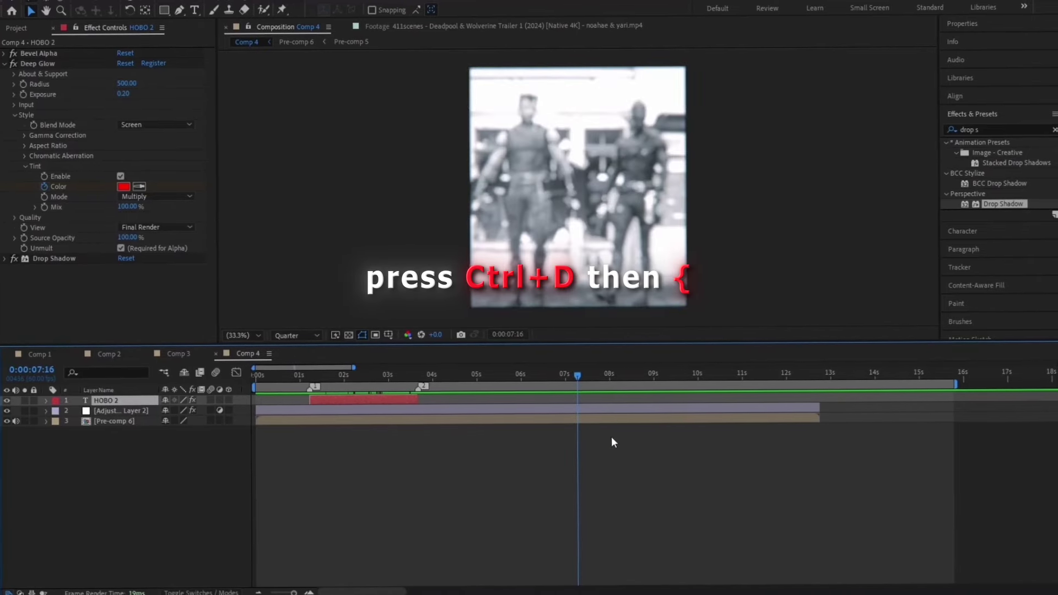
pyautogui.hotkey('ctrl', 'd')
pyautogui.press('[')
pyautogui.click(576, 374)
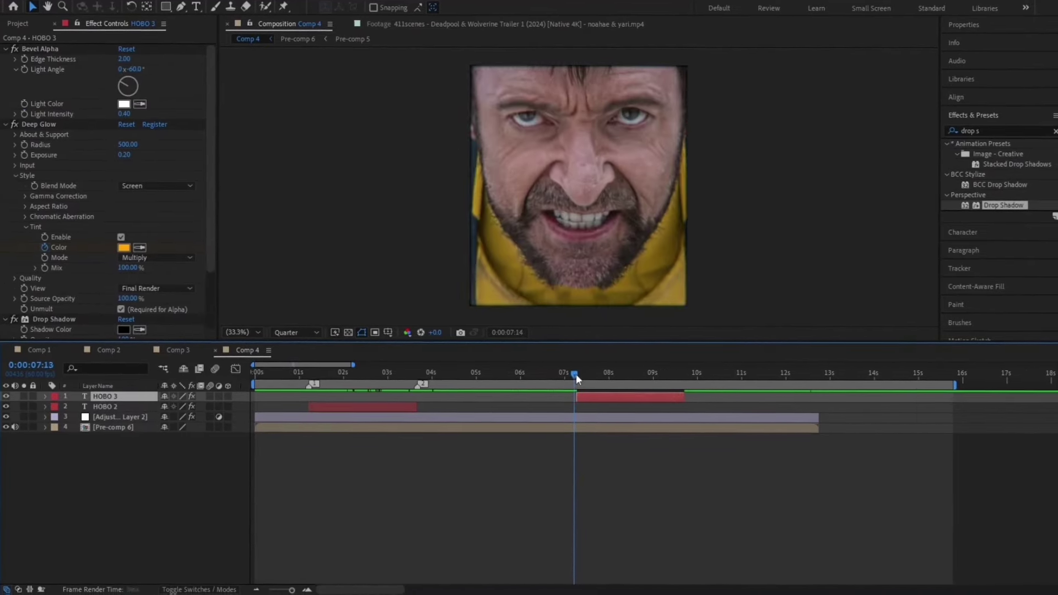
pyautogui.moveTo(574, 375); pyautogui.dragTo(671, 386)
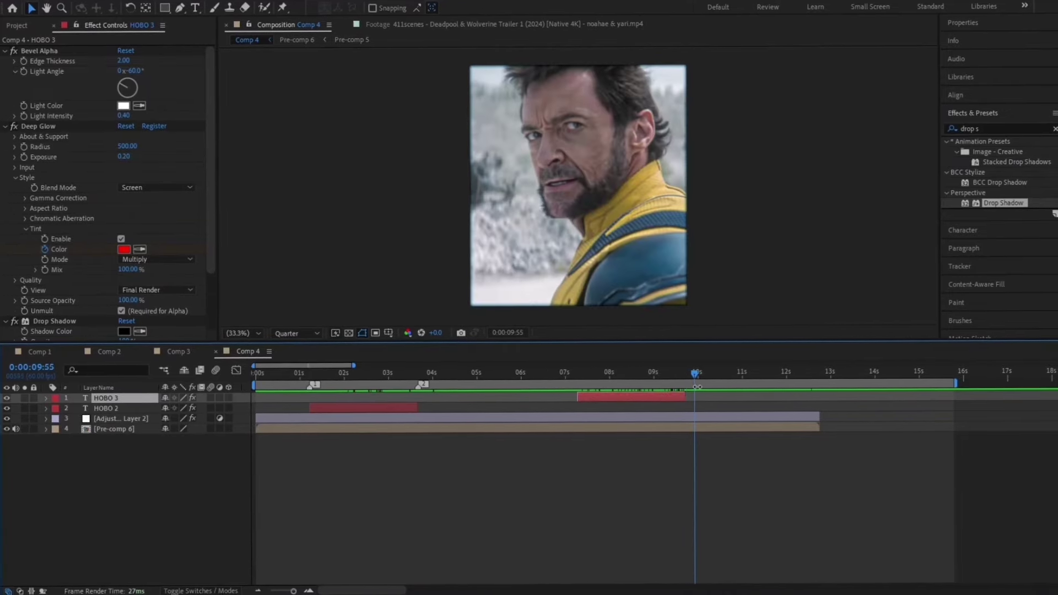
# Step: Duplicate the HOBO 3 layer and move the copy to start at 0:00:12:44, where the clip ends, as the outro text
pyautogui.click(802, 375)
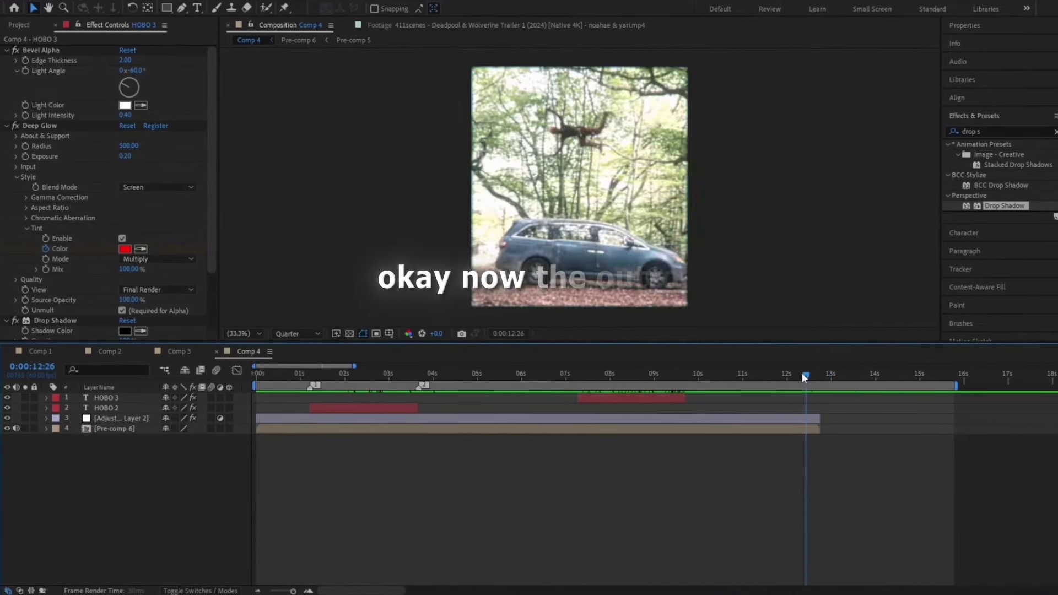
pyautogui.moveTo(801, 373); pyautogui.dragTo(819, 376)
pyautogui.hotkey('ctrl', 't')
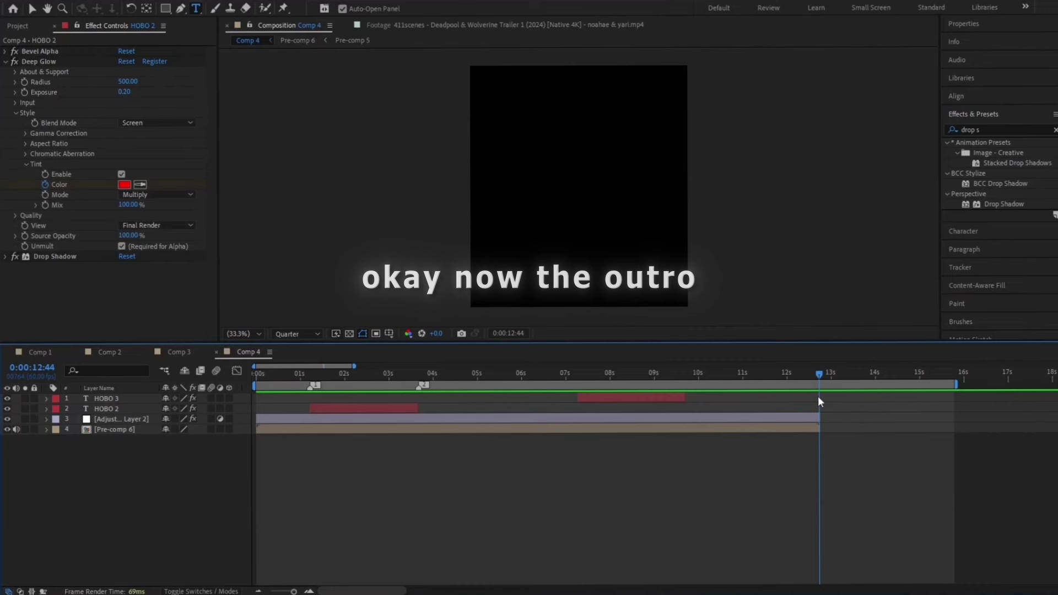
pyautogui.click(648, 397)
pyautogui.hotkey('ctrl', 'd')
pyautogui.moveTo(649, 394); pyautogui.dragTo(889, 415)
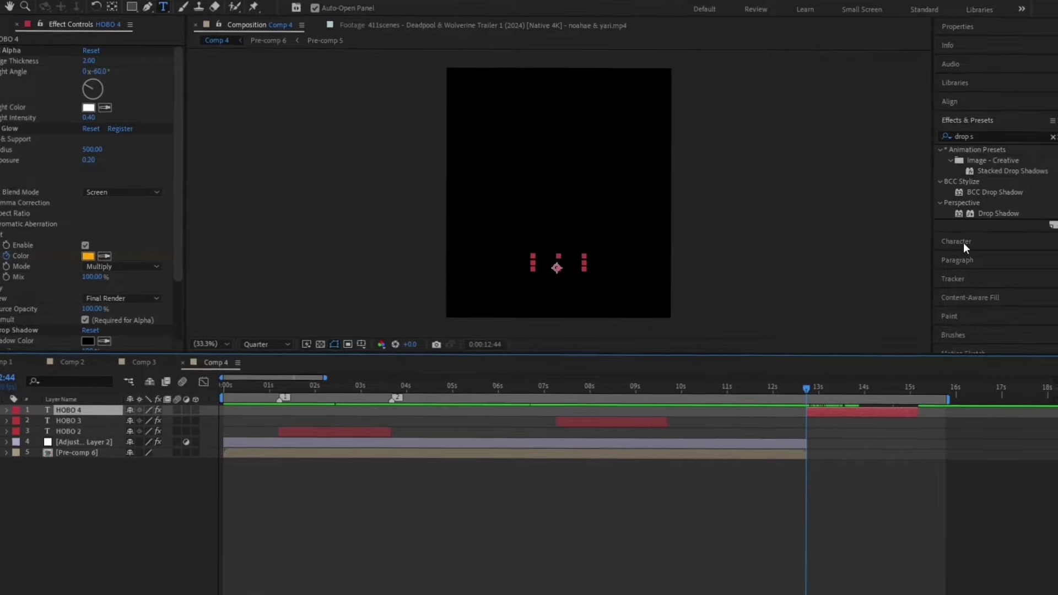
# Step: Set the HOBO 4 outro text's font size to 145 px
pyautogui.click(960, 233)
pyautogui.click(959, 183)
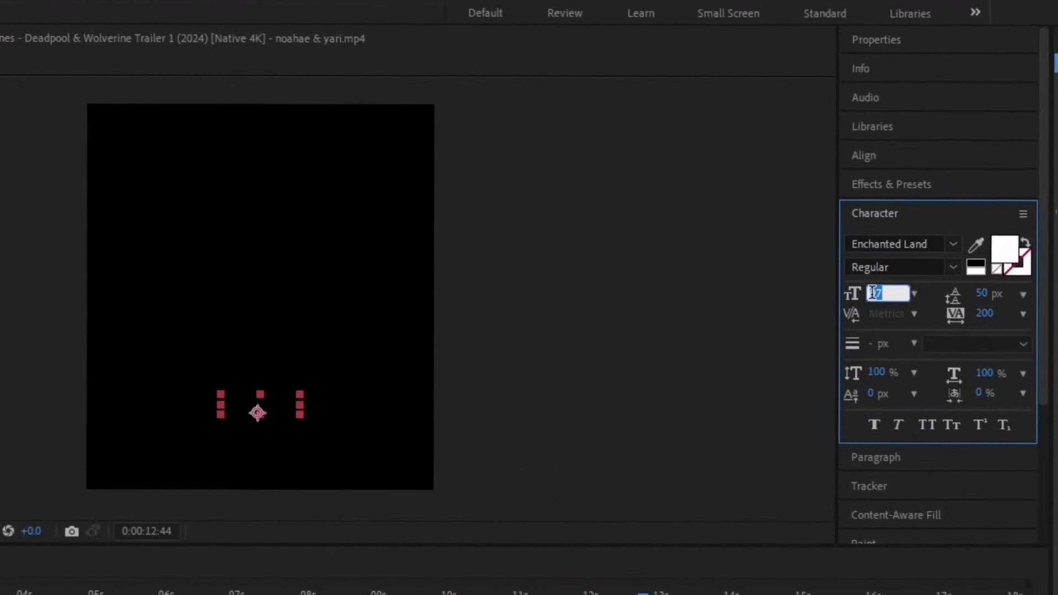
pyautogui.write('145')
pyautogui.press('Return')
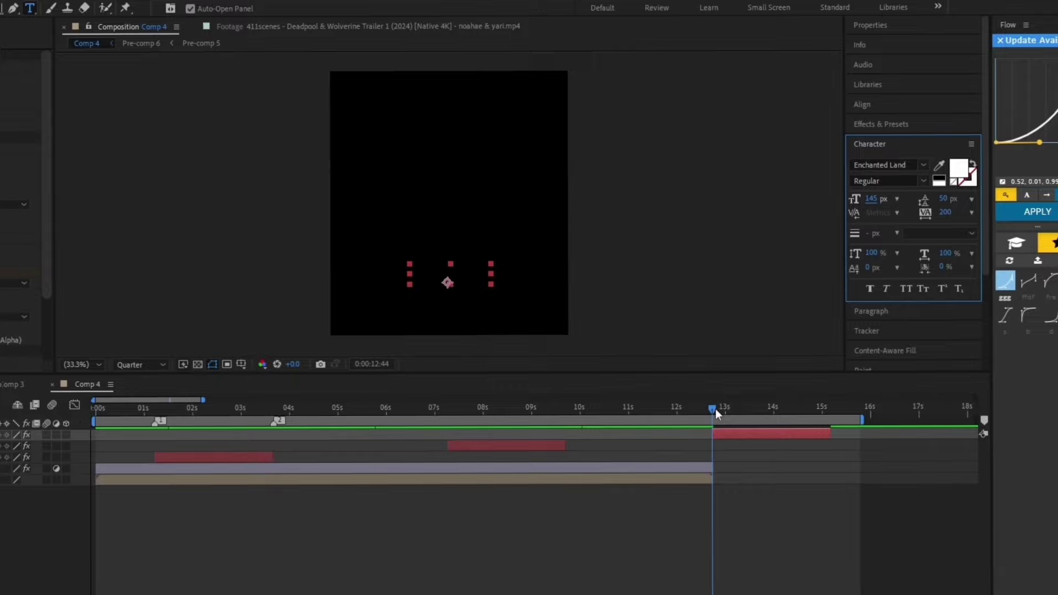
# Step: Center the HOBO 4 text vertically in the composition and adjust its anchor point to 12.0, -33.0
pyautogui.click(744, 541)
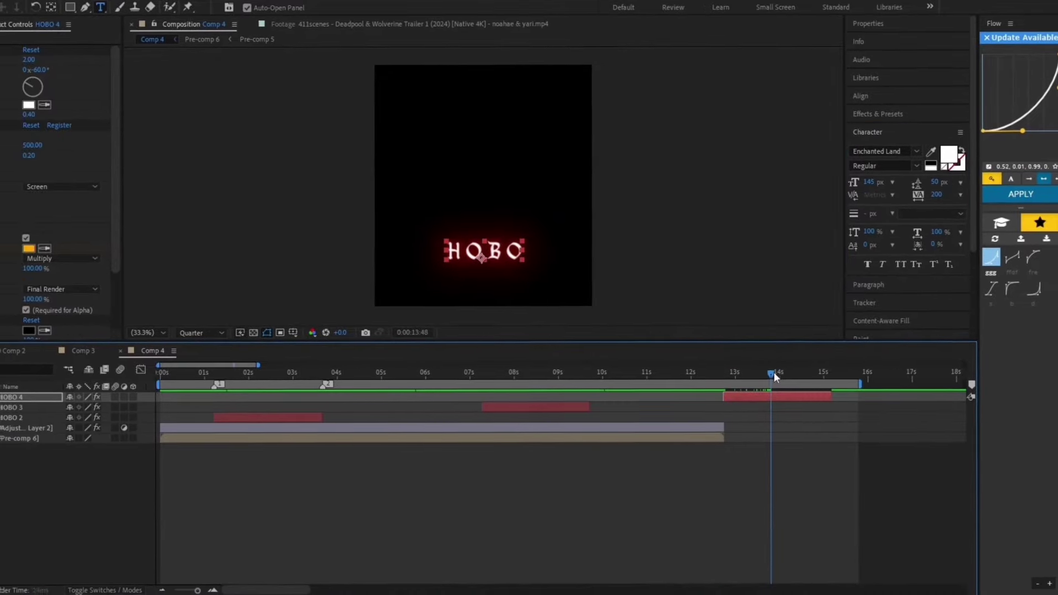
pyautogui.click(868, 99)
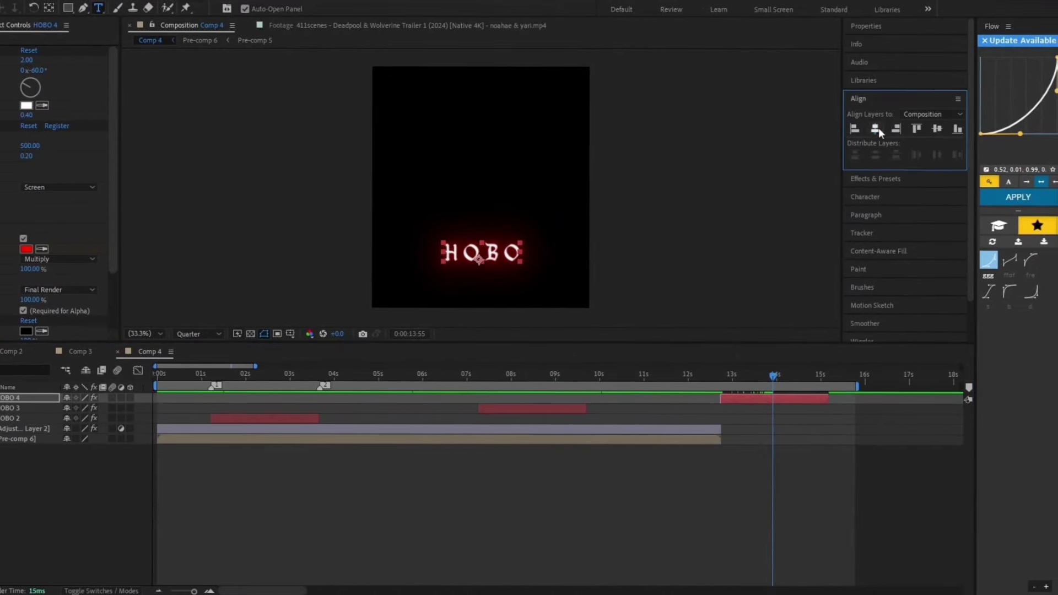
pyautogui.click(936, 127)
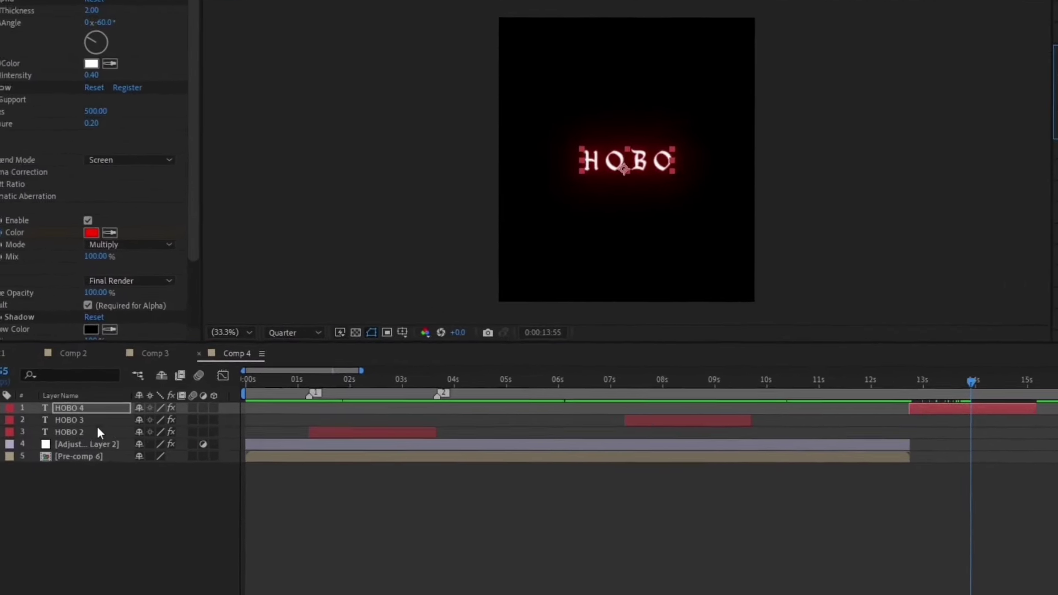
pyautogui.press('a')
pyautogui.moveTo(235, 439)
pyautogui.mouseDown()
pyautogui.moveTo(249, 436)
pyautogui.moveTo(230, 440)
pyautogui.mouseUp()
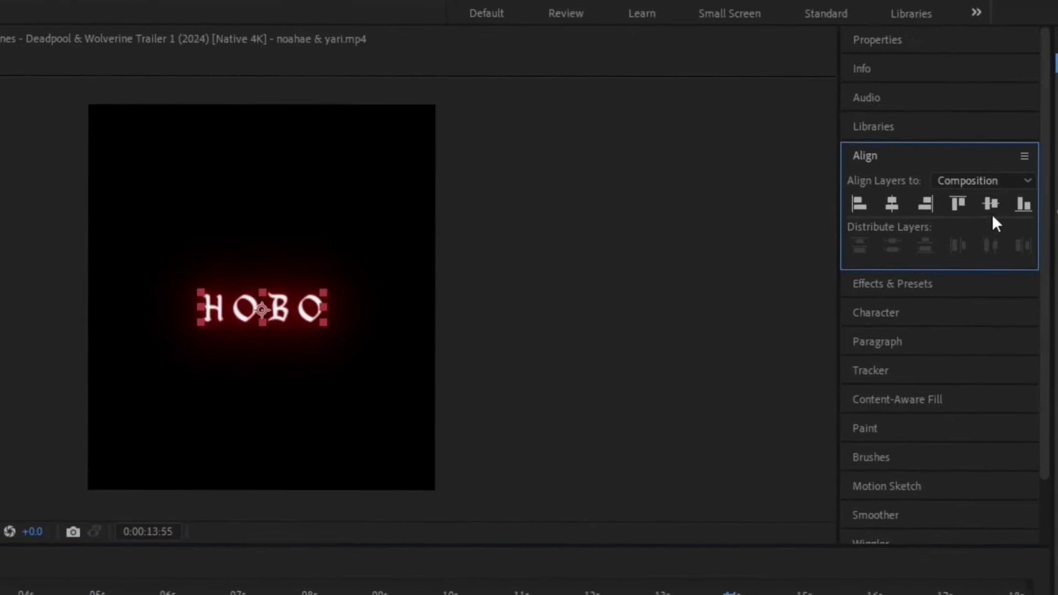
pyautogui.click(990, 208)
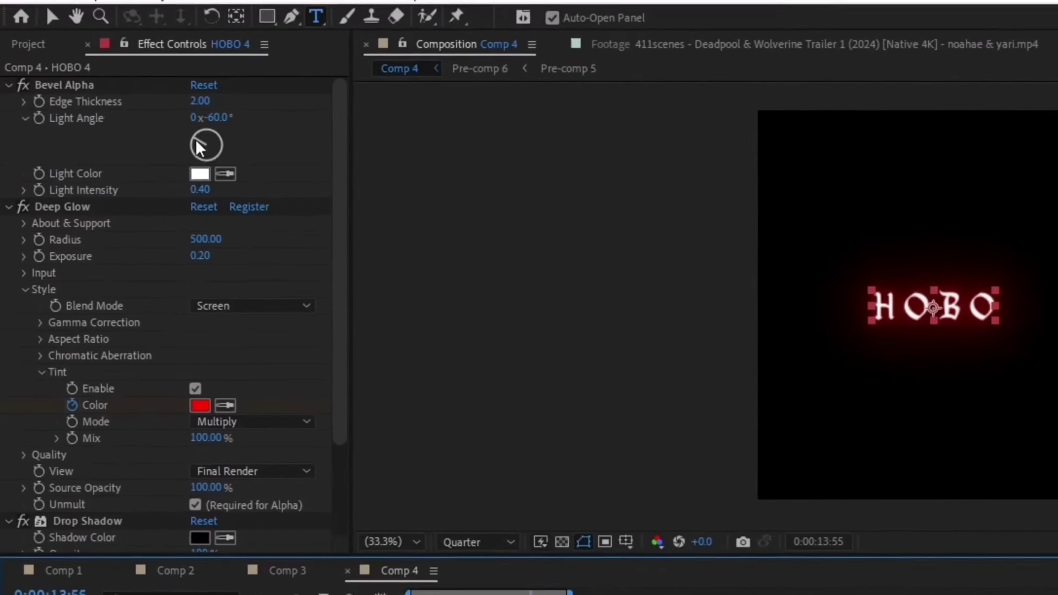
# Step: Set the HOBO 4 layer's Deep Glow exposure to 0.05 and preview the outro
pyautogui.click(200, 256)
pyautogui.write('0')
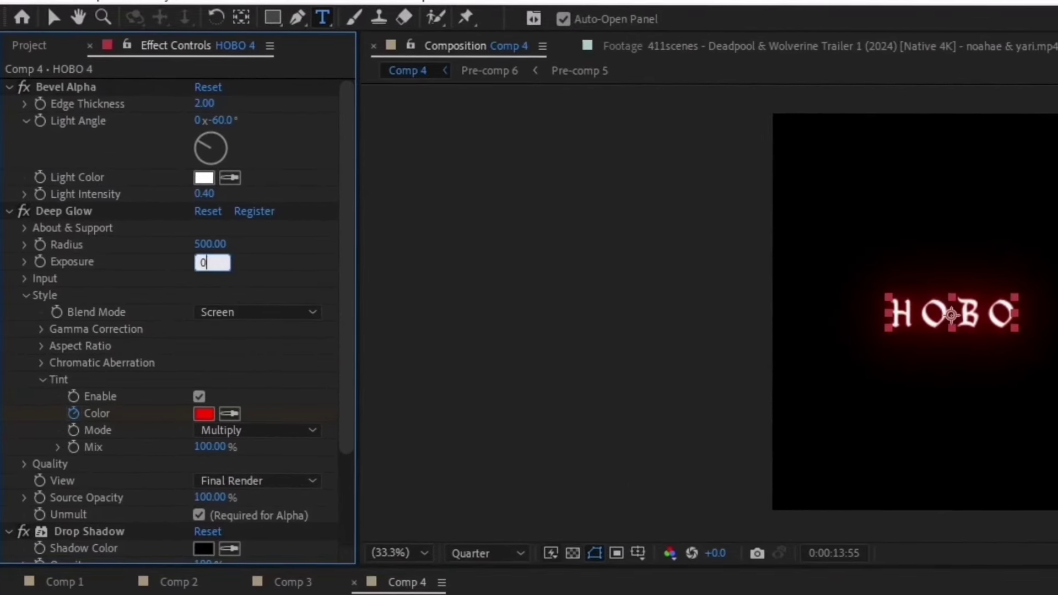
pyautogui.press('Return')
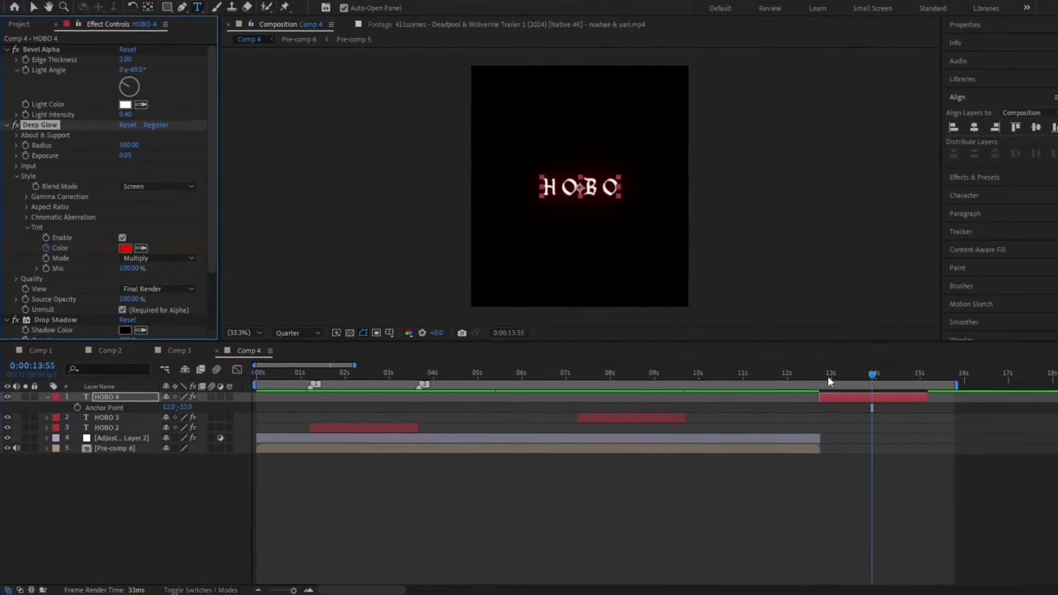
pyautogui.moveTo(828, 377); pyautogui.dragTo(749, 417)
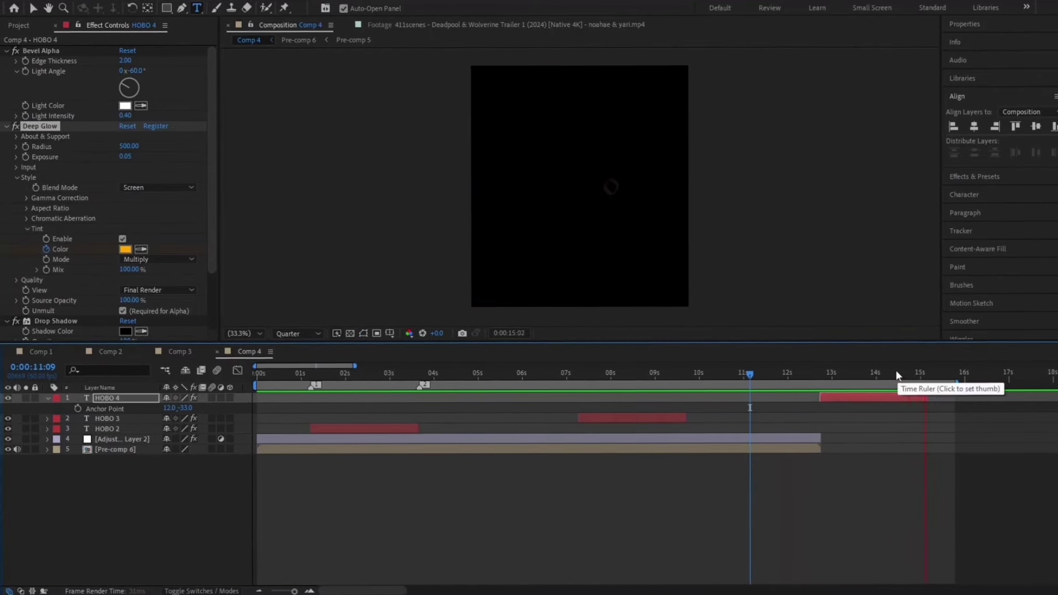
# Step: Keyframe the HOBO 4 layer's scale from 85% at 0:00:12:44 to 90% at the layer's end and apply Easy Ease to both keyframes
pyautogui.click(883, 372)
pyautogui.press('s')
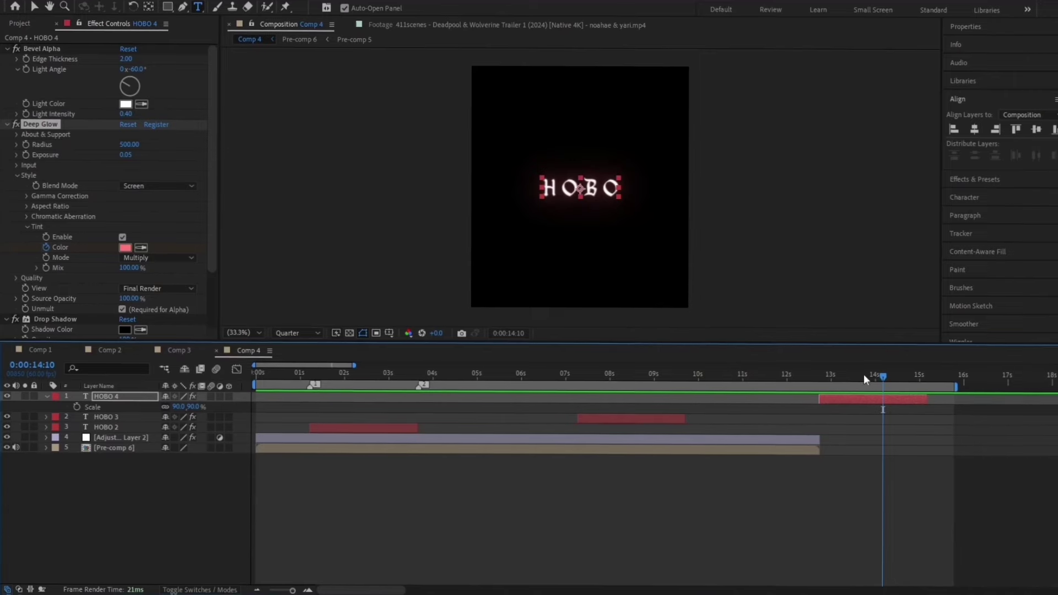
pyautogui.moveTo(864, 375); pyautogui.dragTo(819, 379)
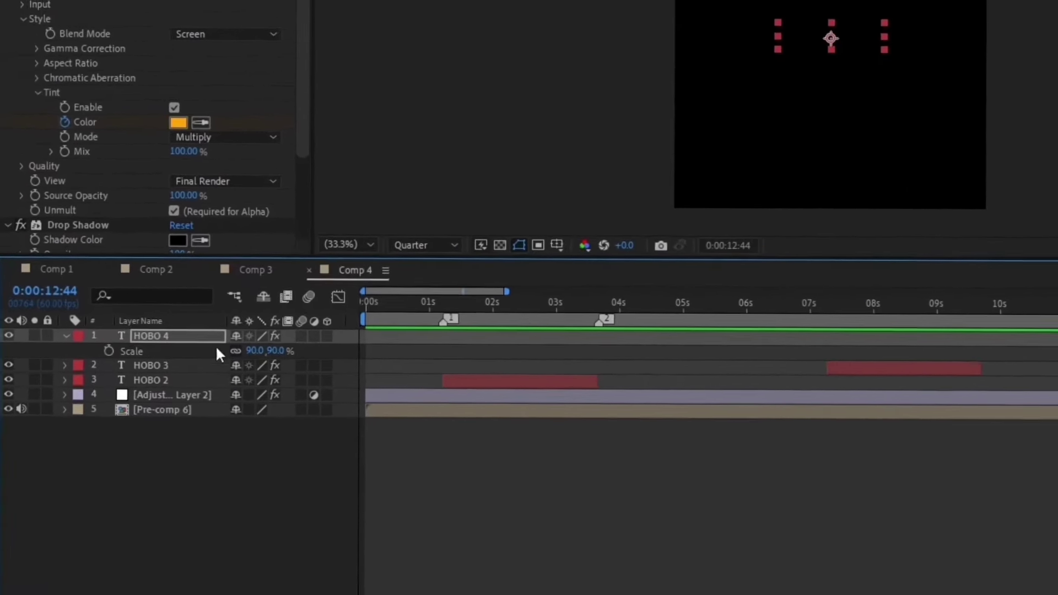
pyautogui.click(108, 351)
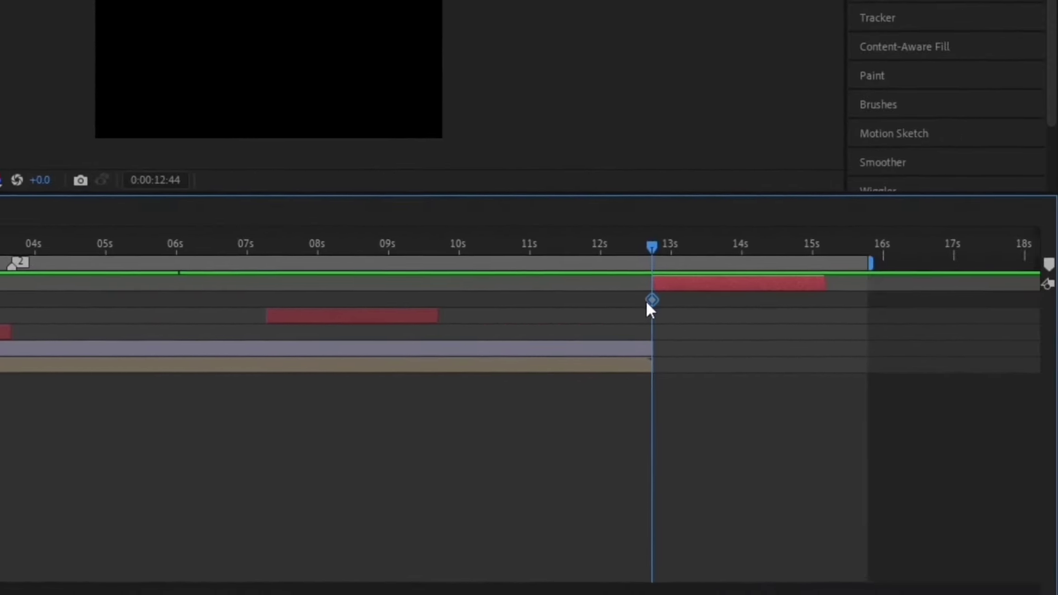
pyautogui.moveTo(652, 299); pyautogui.dragTo(821, 330)
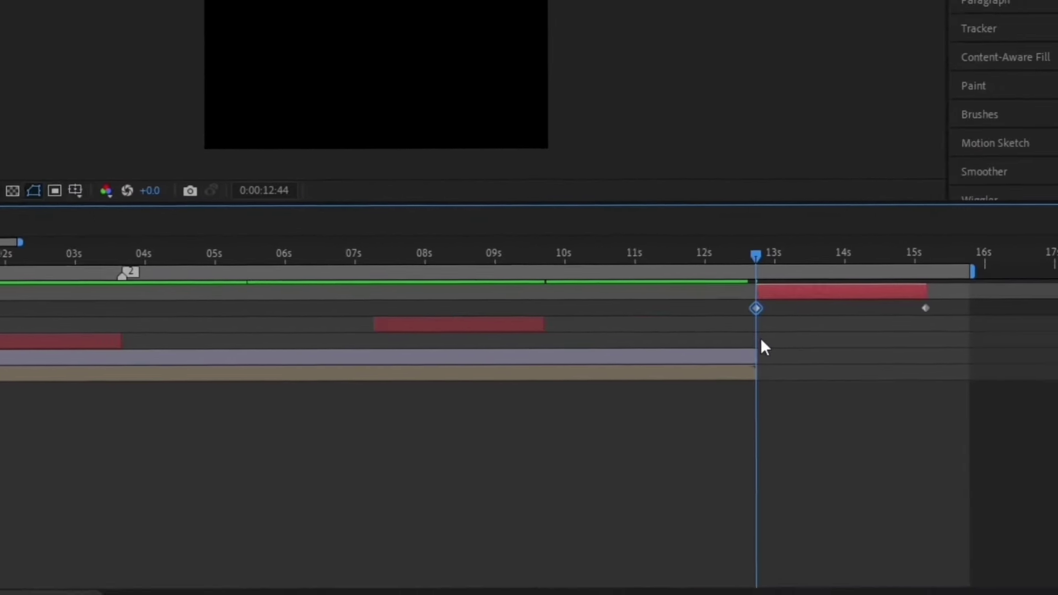
pyautogui.moveTo(621, 302); pyautogui.dragTo(847, 303)
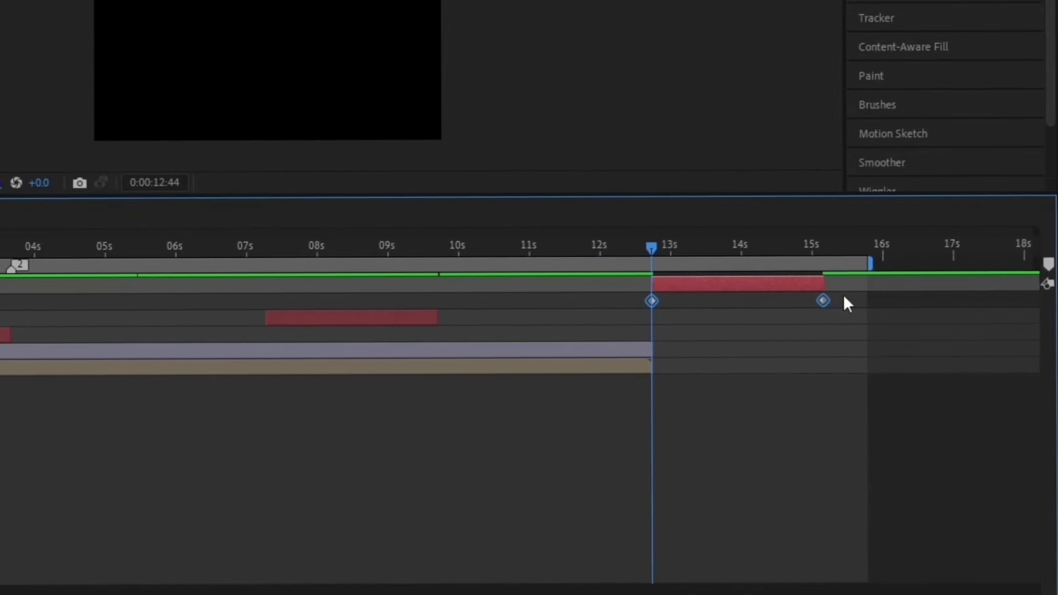
pyautogui.press('F9')
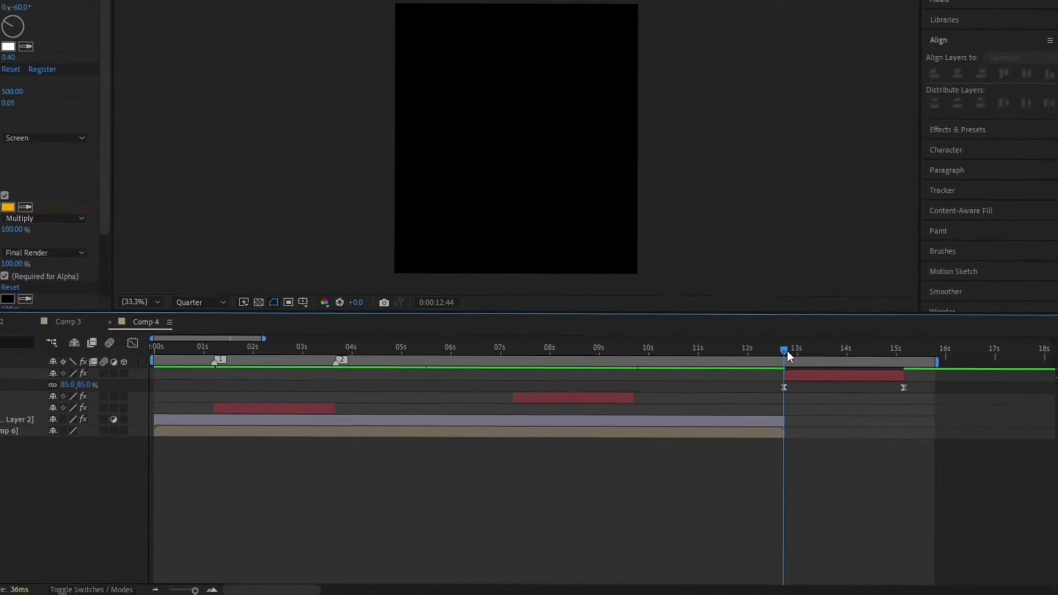
# Step: Find the S_Shake effect and apply it to the HOBO 4 outro text layer
pyautogui.moveTo(649, 247); pyautogui.dragTo(748, 267)
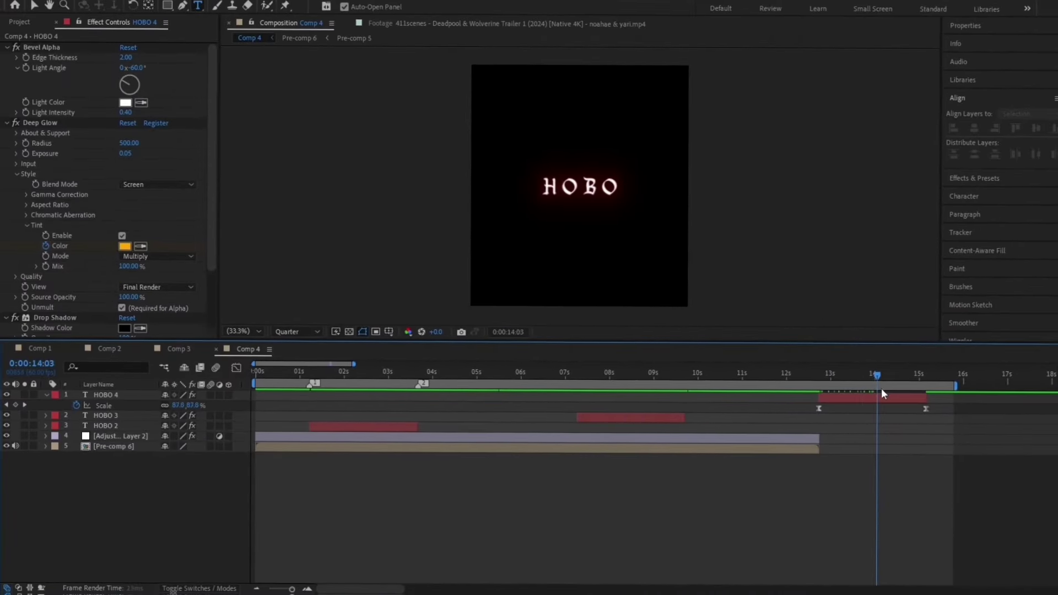
pyautogui.press('j')
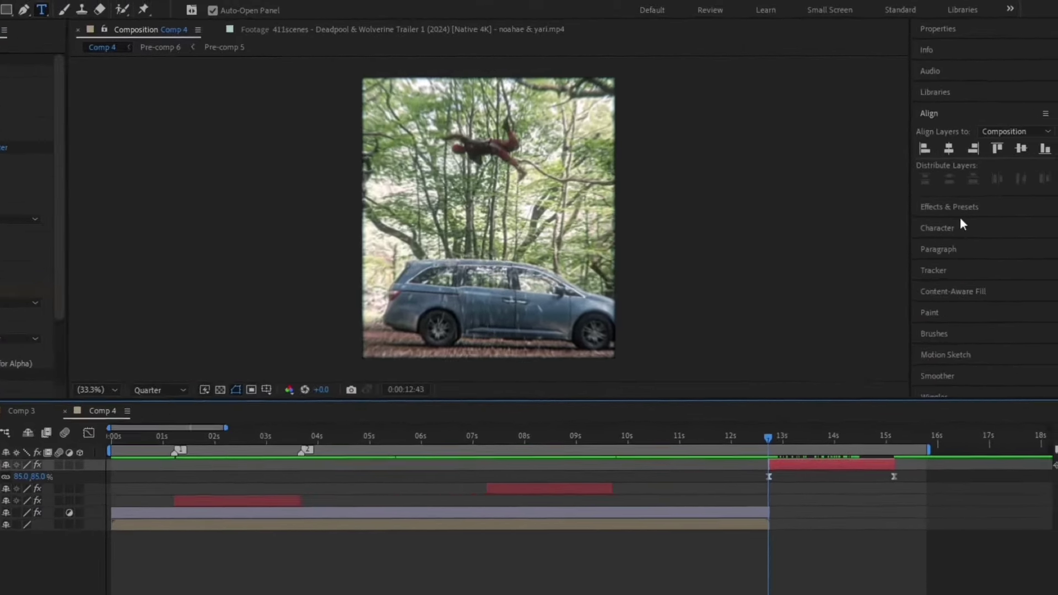
pyautogui.click(976, 179)
pyautogui.moveTo(983, 131); pyautogui.dragTo(896, 131)
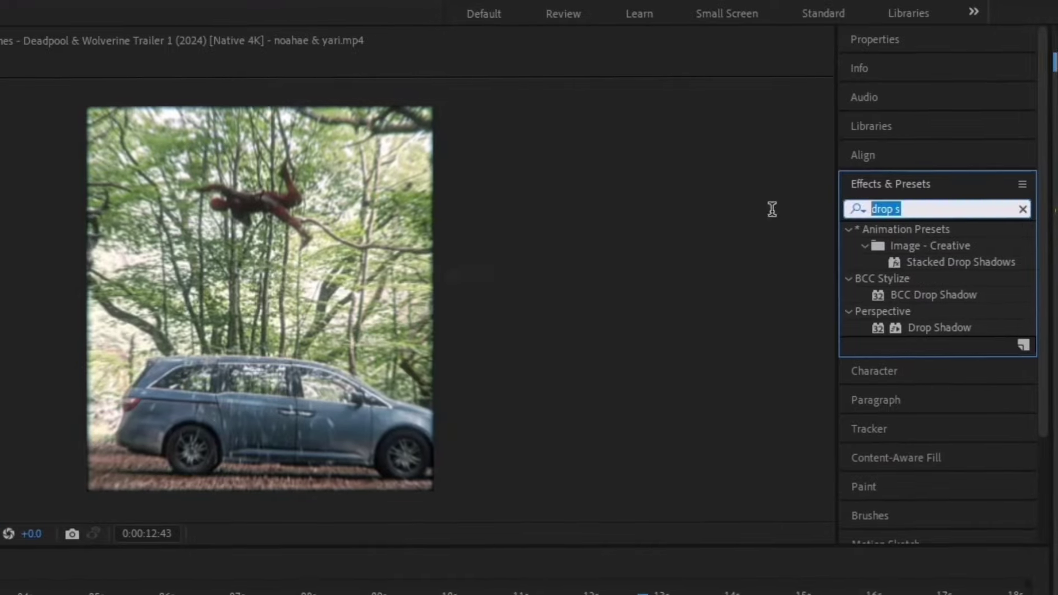
pyautogui.write('S_sha')
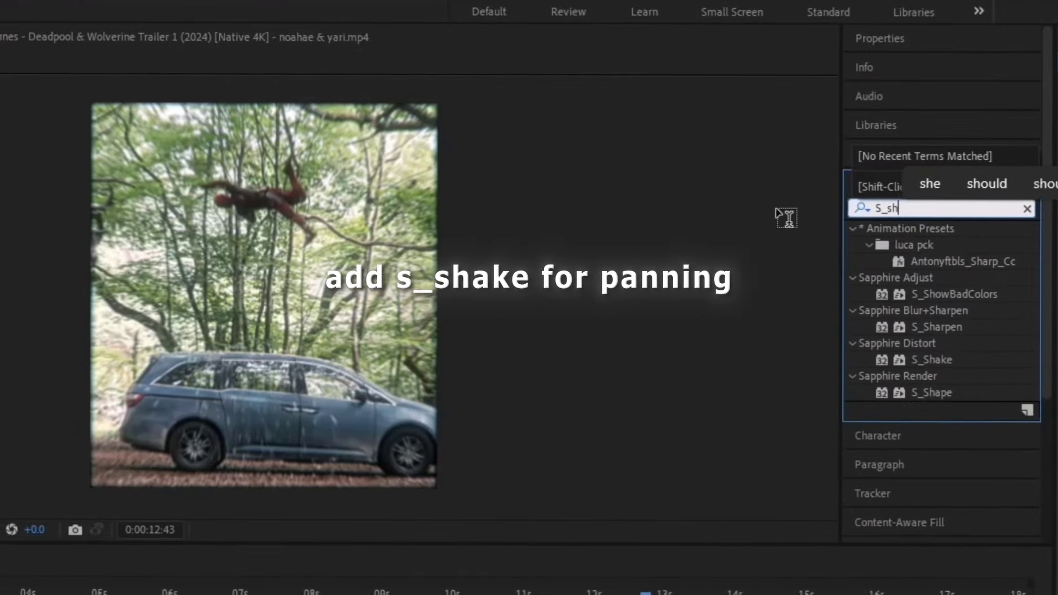
pyautogui.write('ke')
pyautogui.moveTo(931, 244); pyautogui.dragTo(876, 410)
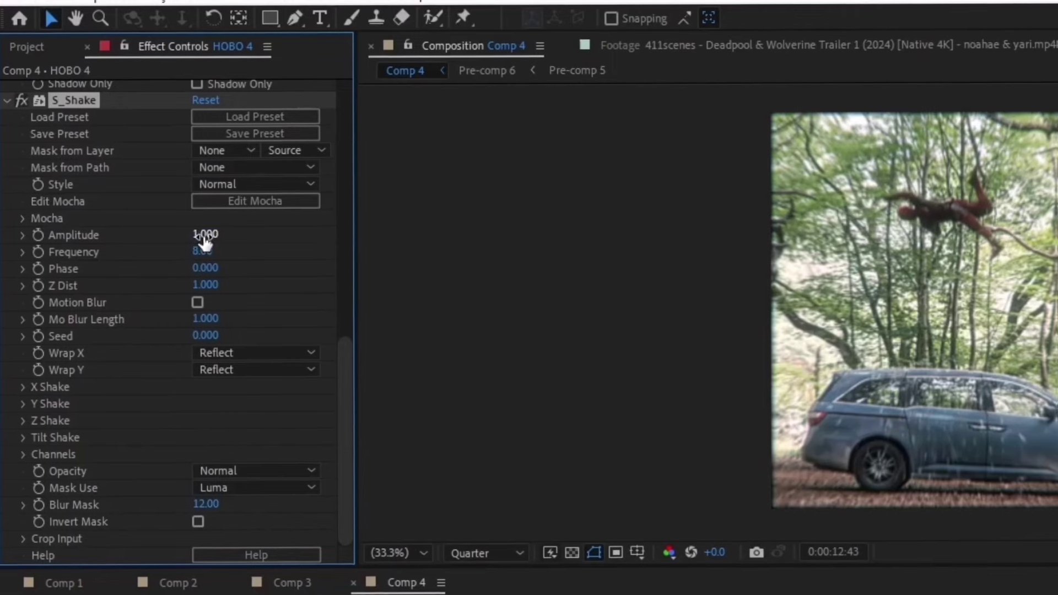
# Step: Set the HOBO 4 layer's S_Shake amplitude to 0.080 and frequency to 2.15
pyautogui.click(205, 235)
pyautogui.write('0.080')
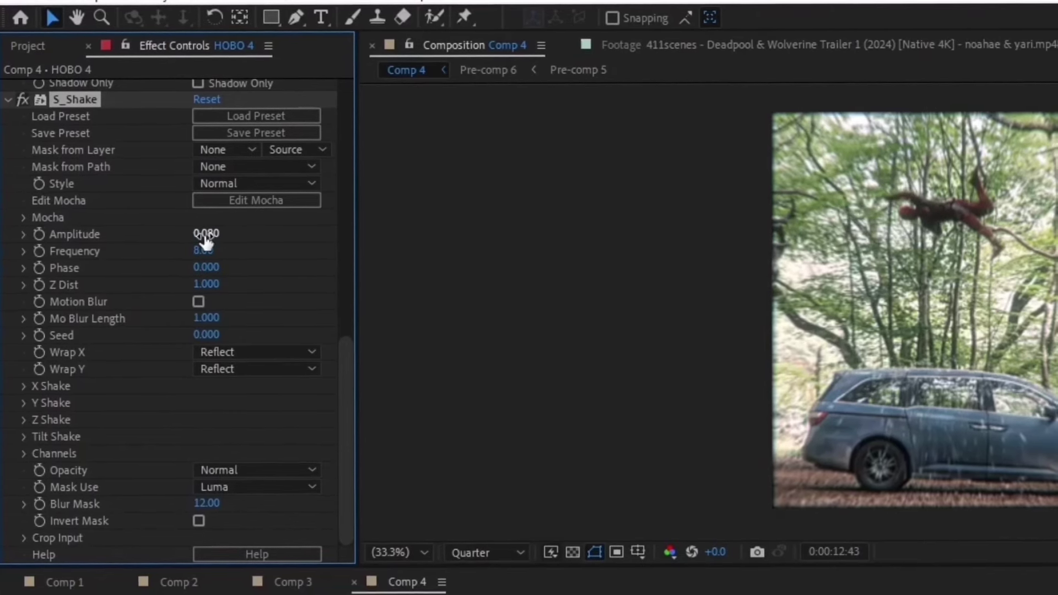
pyautogui.press('Return')
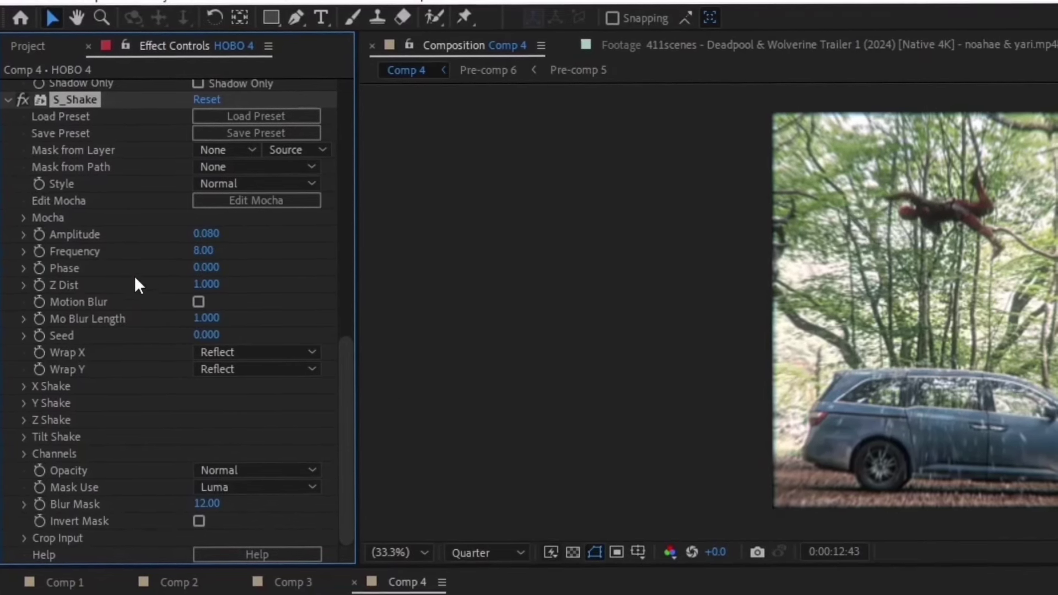
pyautogui.click(203, 250)
pyautogui.write('2')
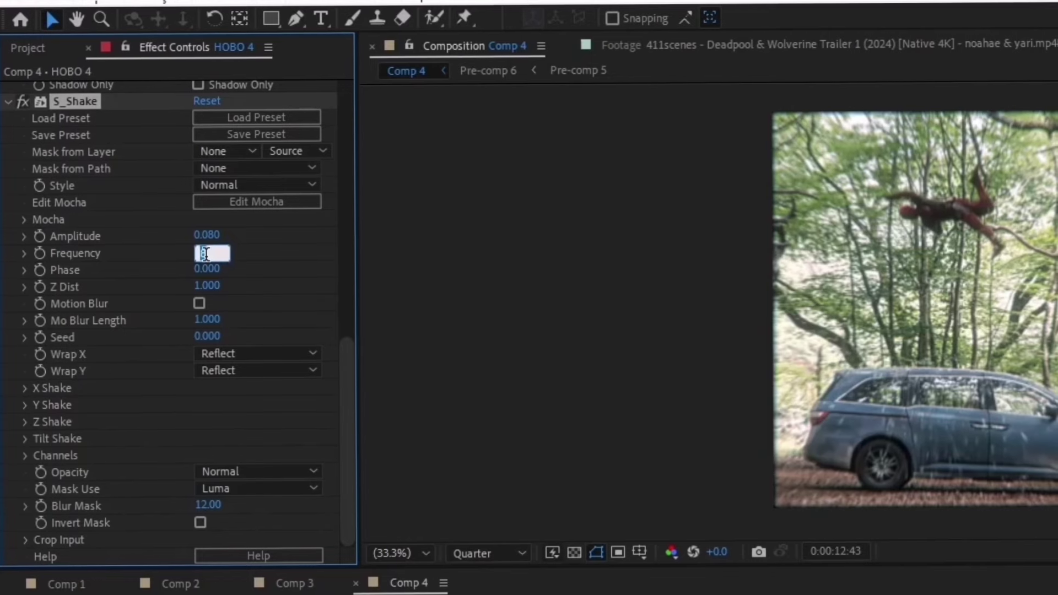
pyautogui.write('.15')
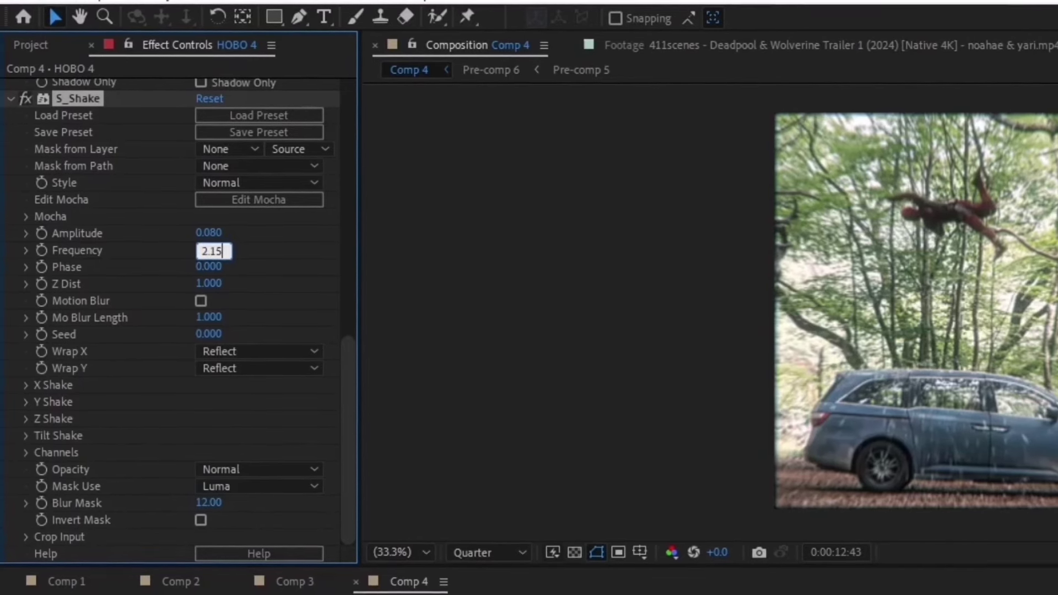
pyautogui.press('Return')
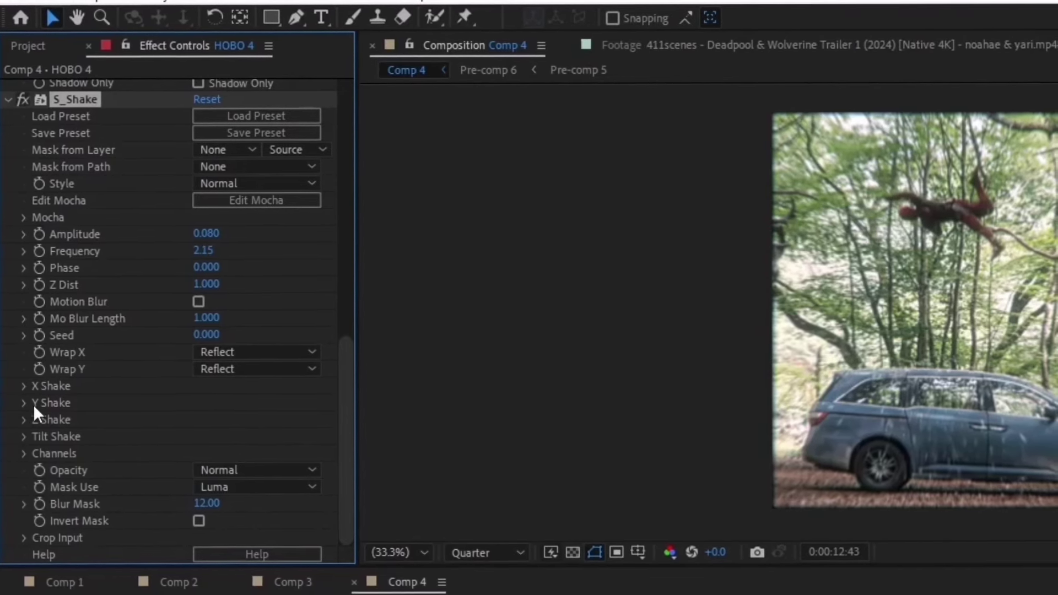
# Step: Set the S_Shake Tilt Rand Amp to 6 on the HOBO 4 layer and preview the outro
pyautogui.click(23, 436)
pyautogui.click(199, 452)
pyautogui.write('6')
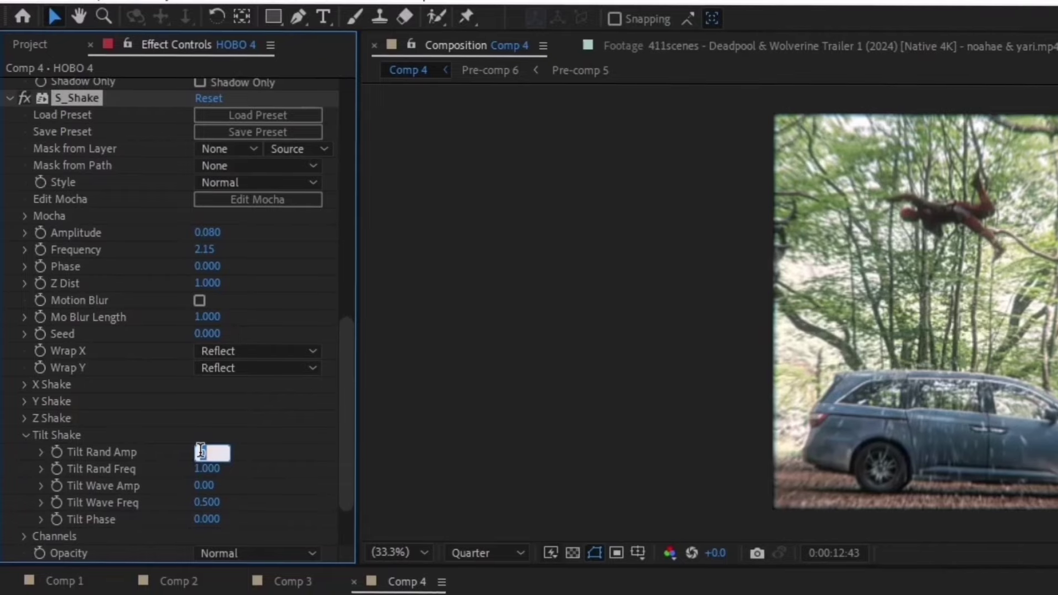
pyautogui.press('Return')
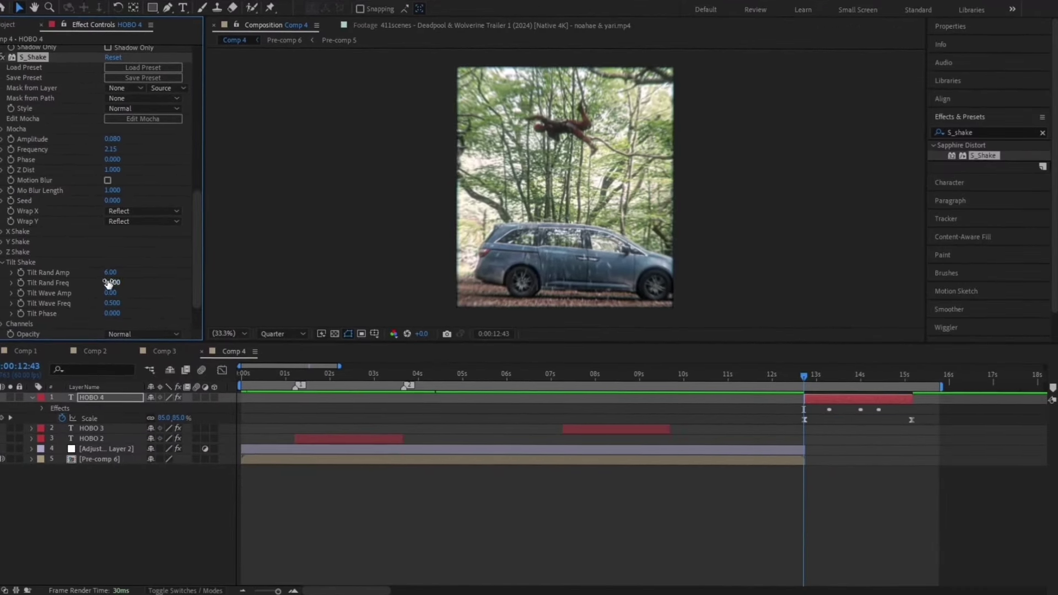
pyautogui.click(202, 453)
pyautogui.moveTo(805, 377); pyautogui.dragTo(793, 422)
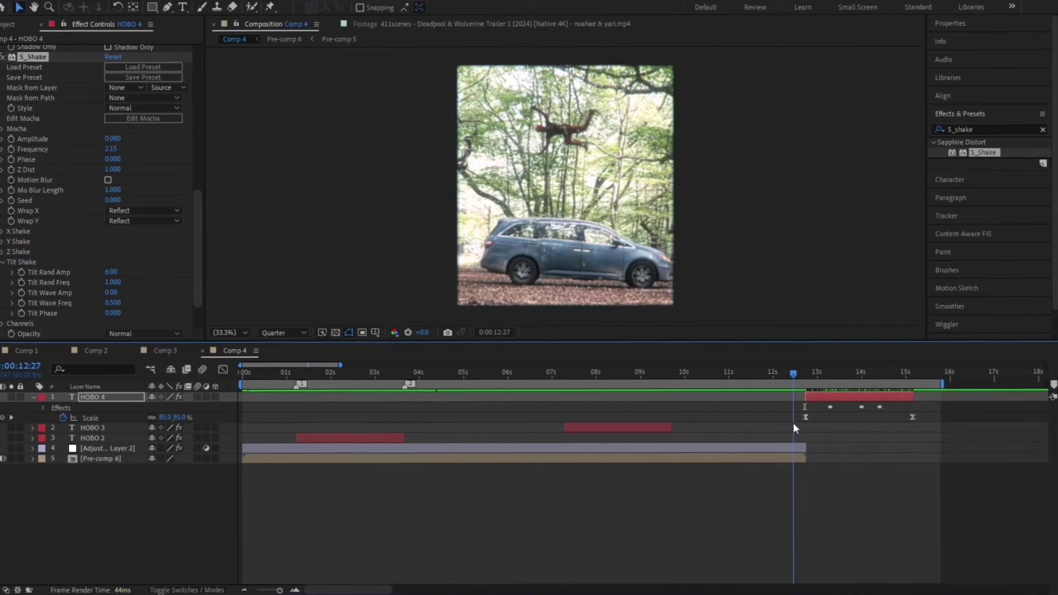
pyautogui.press('space')
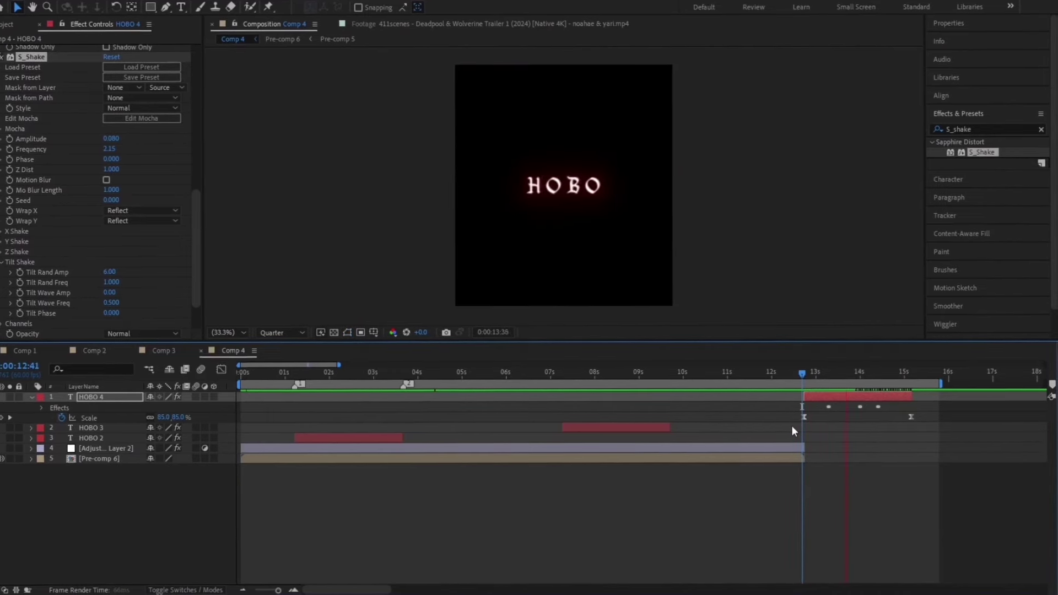
pyautogui.moveTo(792, 425); pyautogui.dragTo(803, 429)
# Step: Set the HOBO 4 outro text's font size to 150 px
pyautogui.click(862, 372)
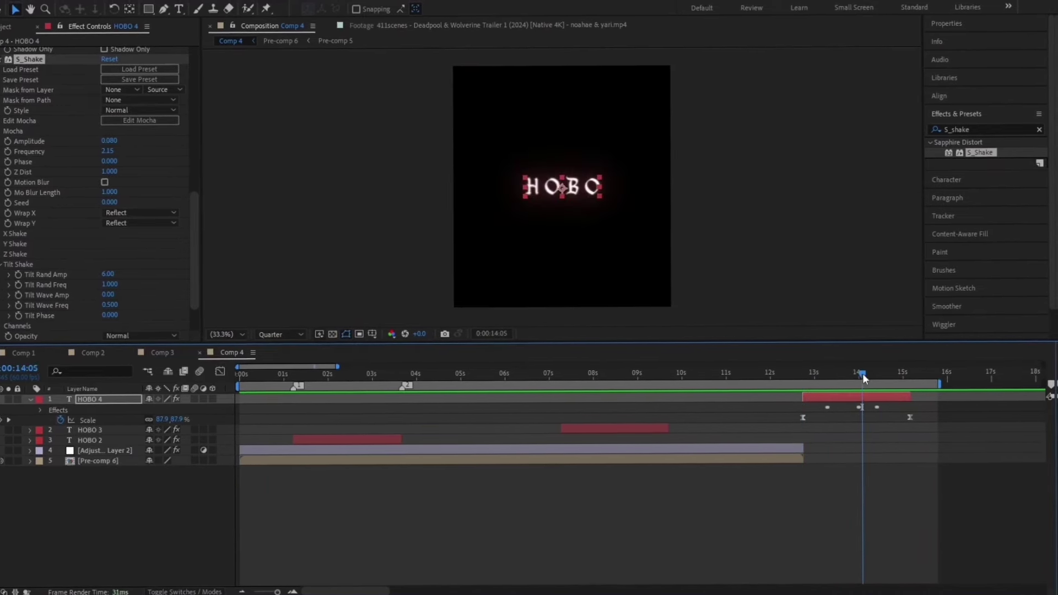
pyautogui.click(945, 181)
pyautogui.click(954, 185)
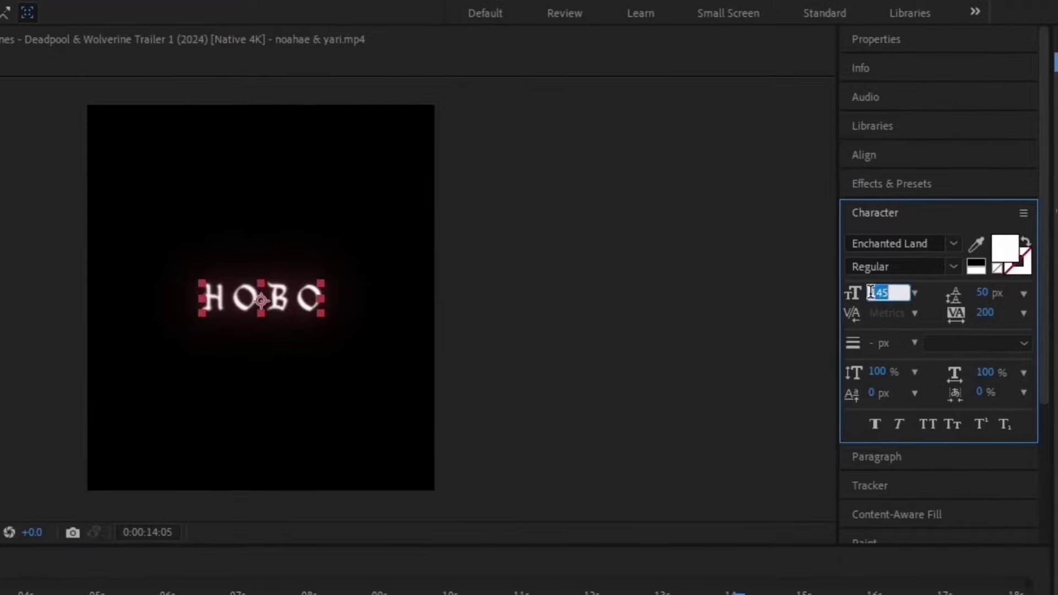
pyautogui.write('150')
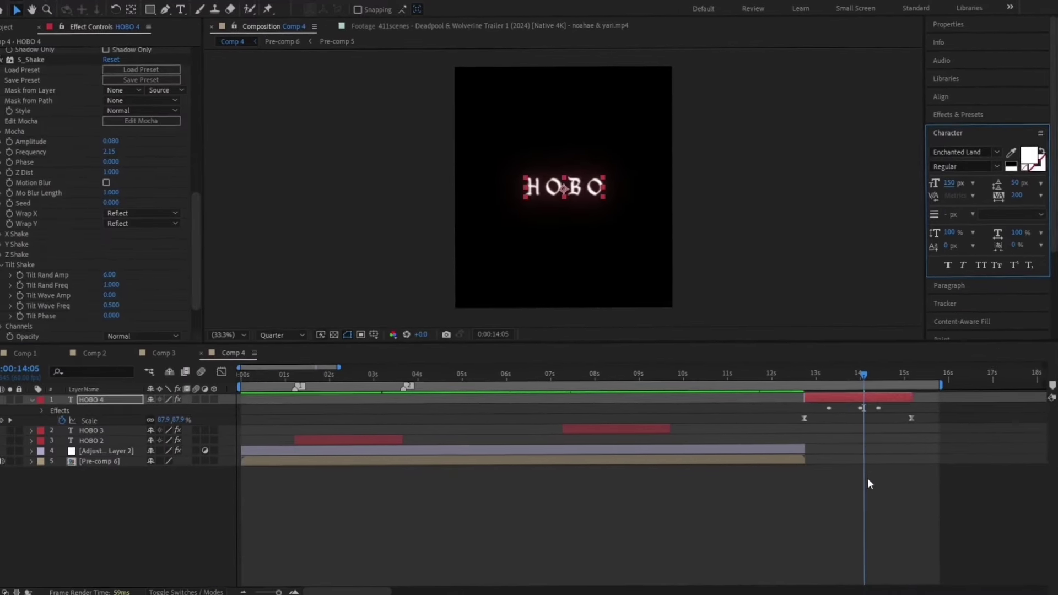
# Step: Remove the HOBO 4 layer's Deep Glow tint color keyframes at 0:00:13:40, keeping the red tint, and preview the outro
pyautogui.moveTo(867, 373); pyautogui.dragTo(823, 390)
pyautogui.click(828, 395)
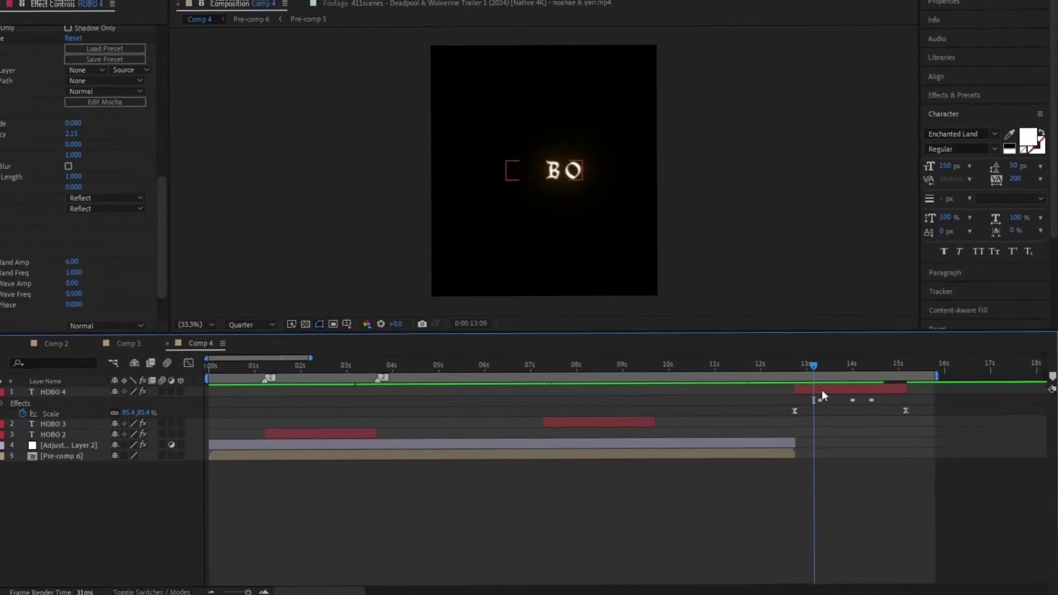
pyautogui.press('u')
pyautogui.press('u')
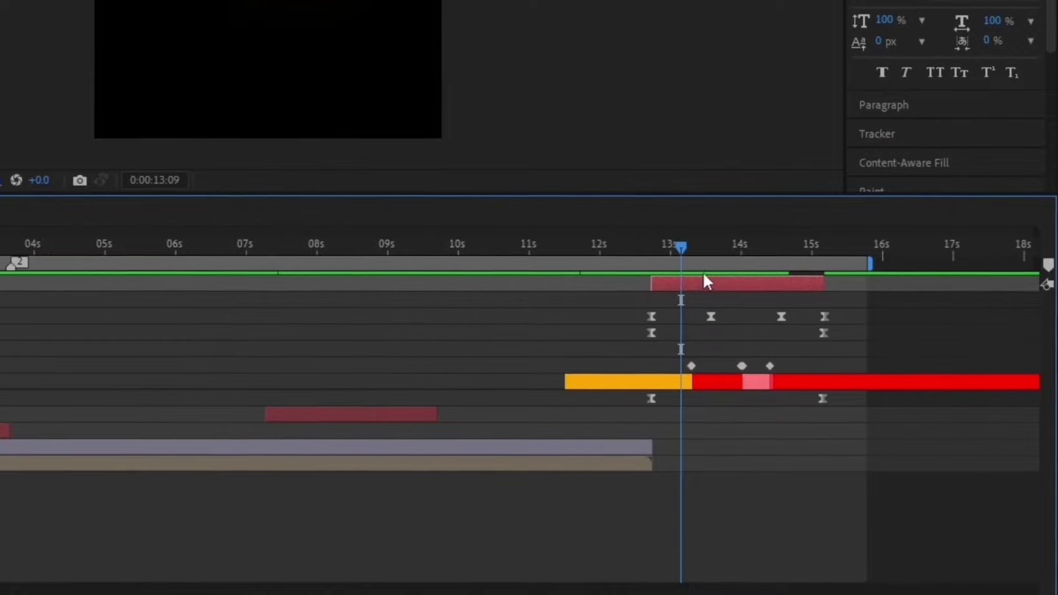
pyautogui.click(717, 250)
pyautogui.click(162, 374)
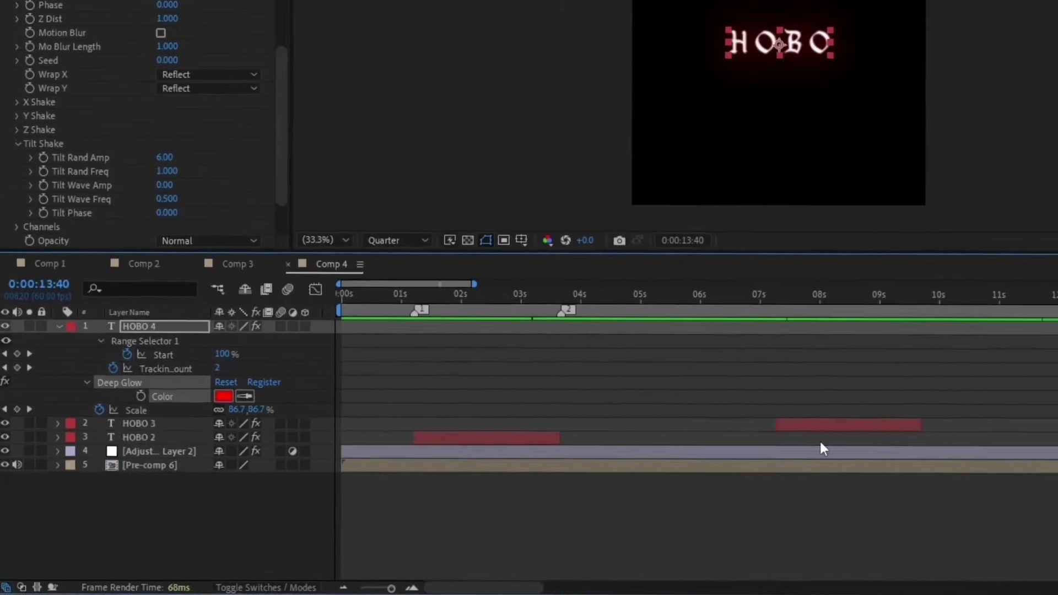
pyautogui.moveTo(843, 369); pyautogui.dragTo(795, 373)
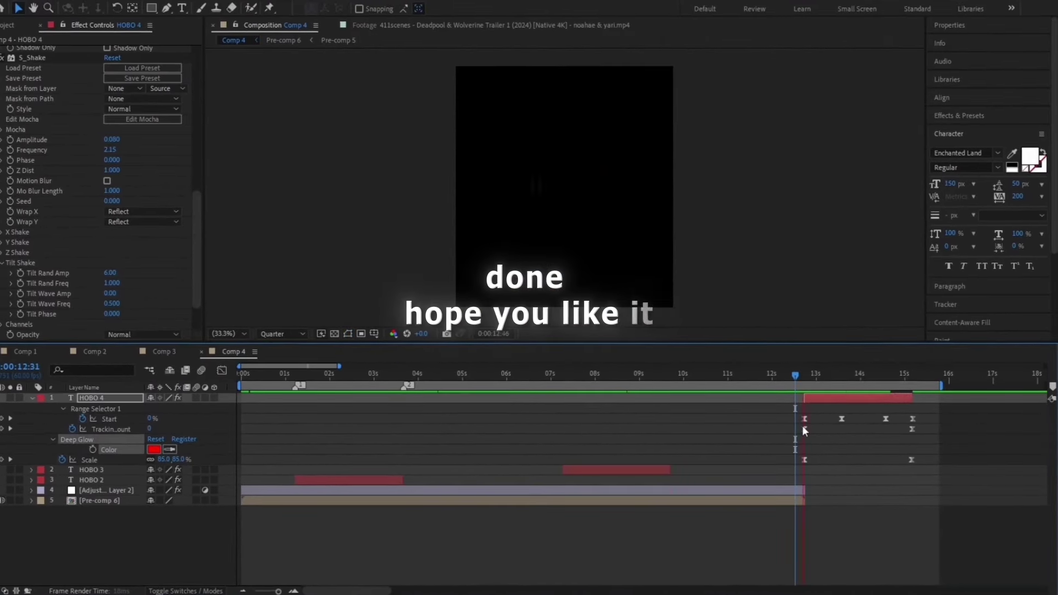
pyautogui.press('space')
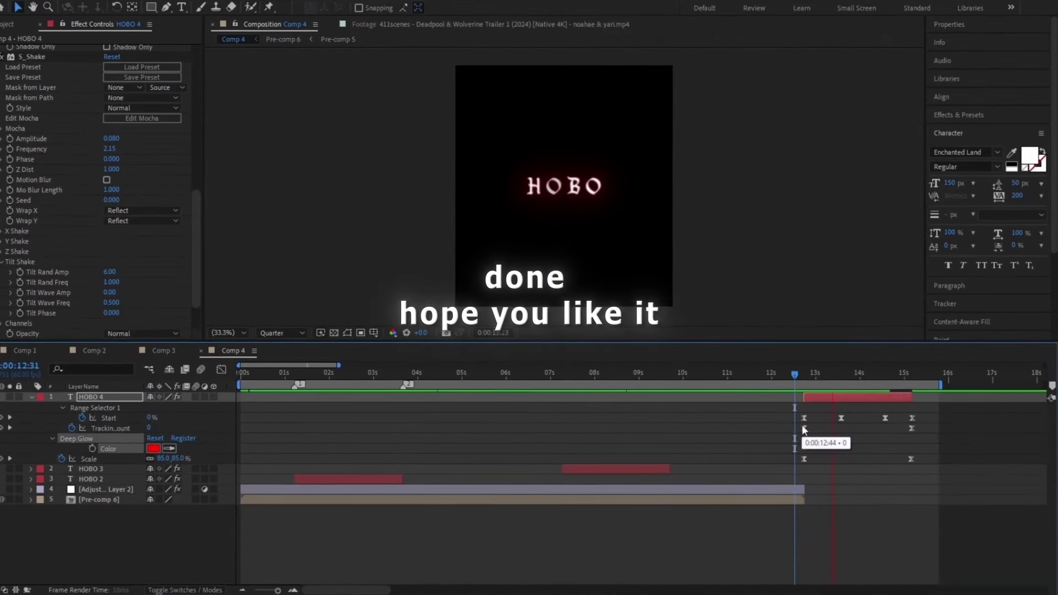